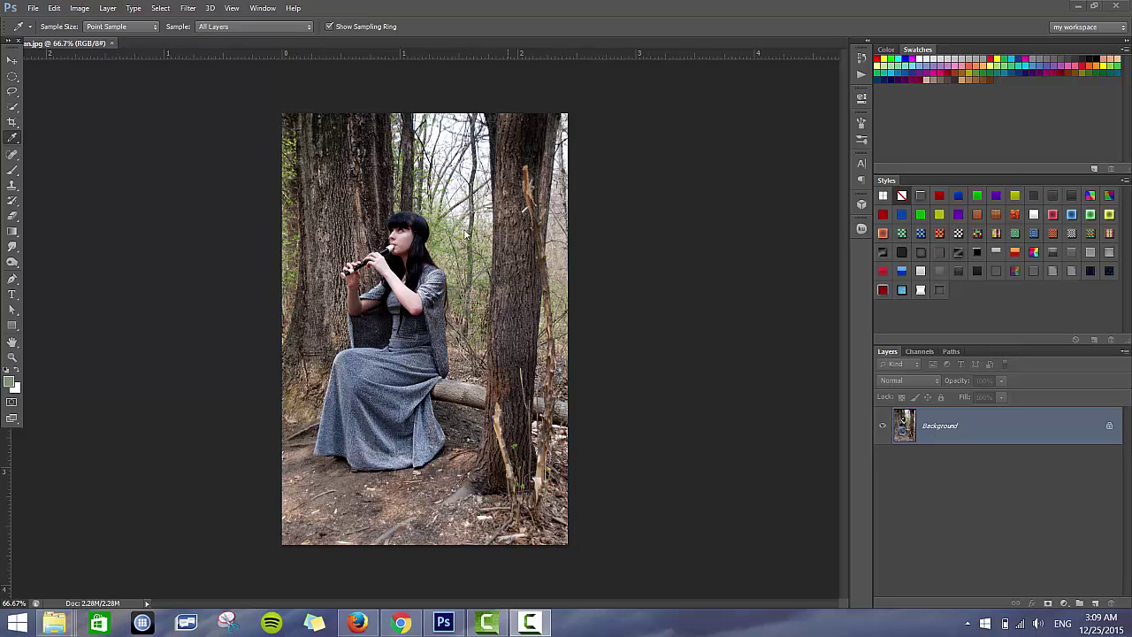
- Create a blank 30 × 20 cm document at 120 pixels/cm, then return to the forest photo with the Move tool
{"action": "left_click", "coordinate": [32, 8]}
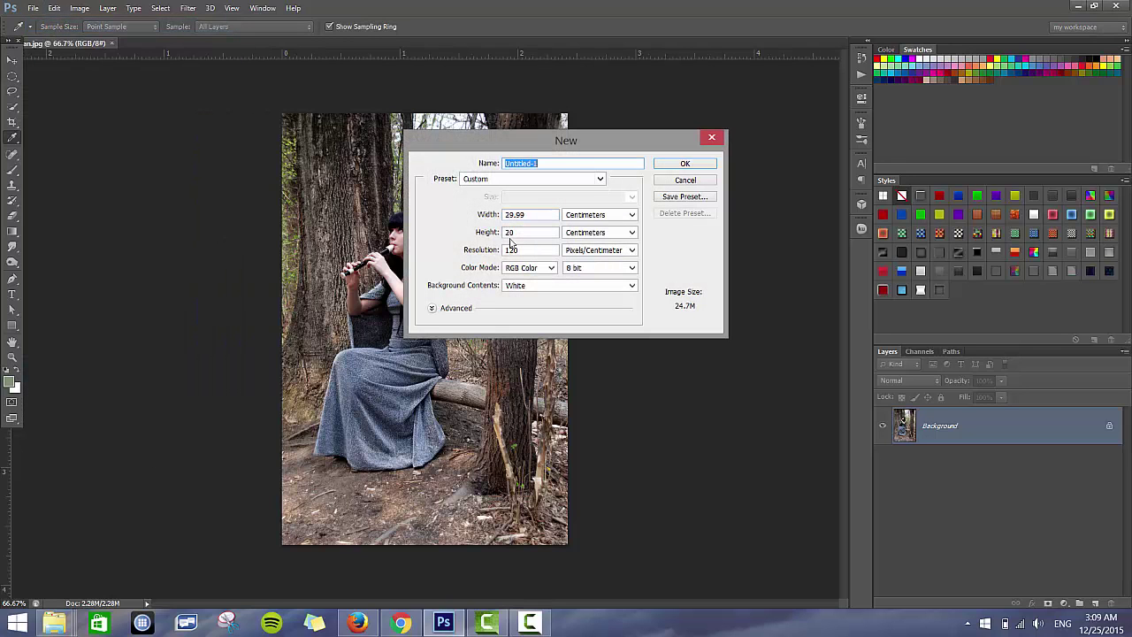
{"action": "double_click", "coordinate": [532, 215]}
{"action": "type", "text": "30"}
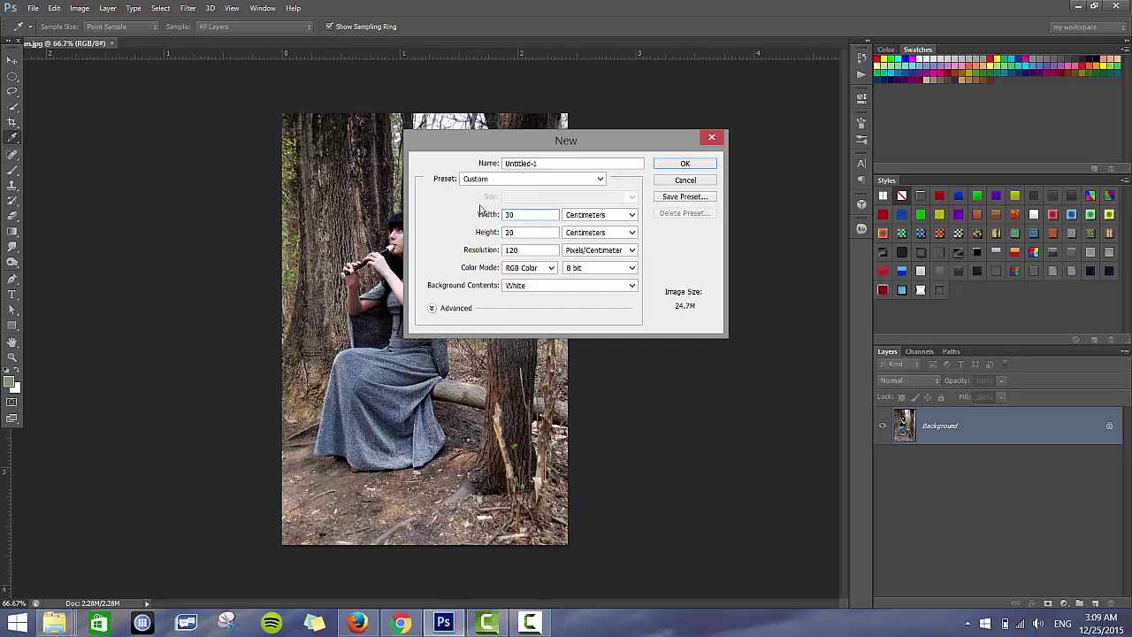
{"action": "left_click", "coordinate": [700, 164]}
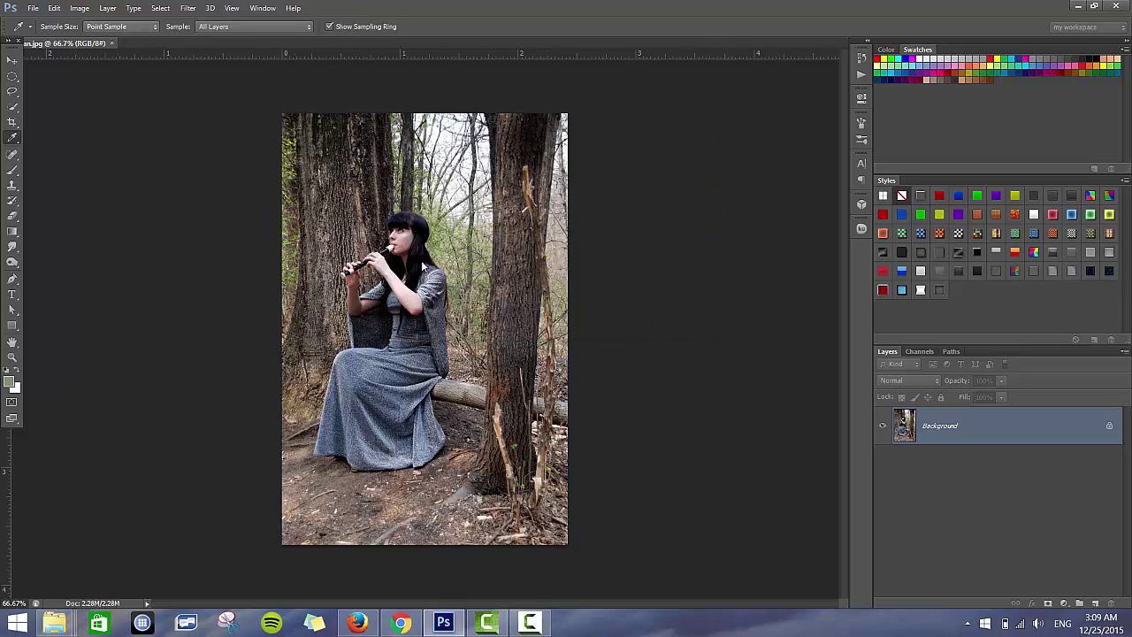
{"action": "left_click", "coordinate": [64, 42]}
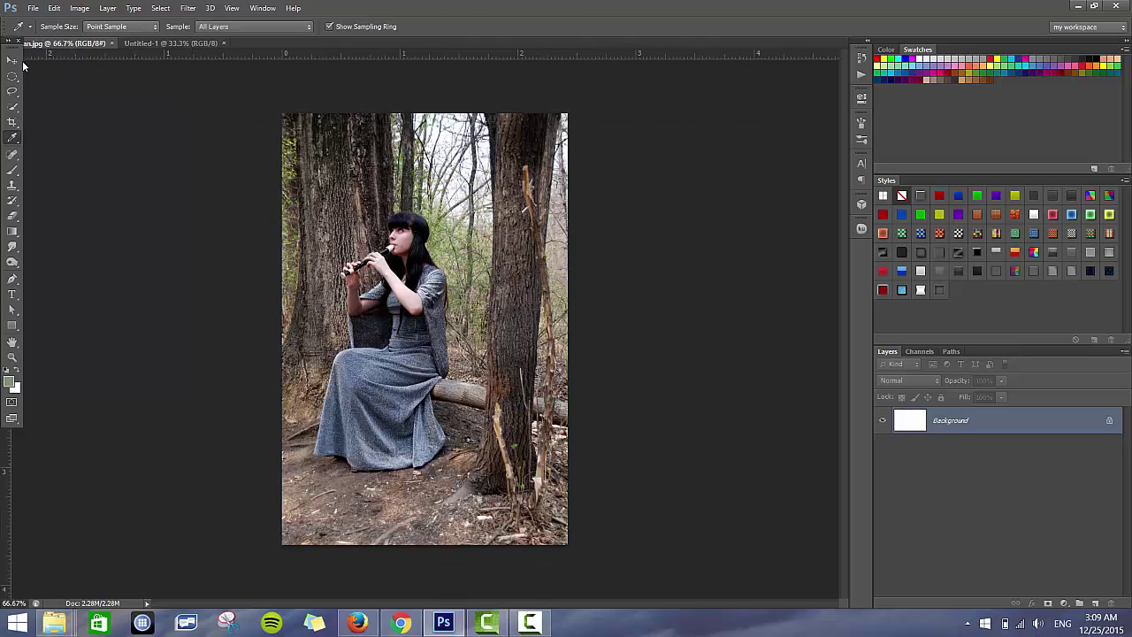
{"action": "left_click", "coordinate": [12, 59]}
- Drag the forest photo into Untitled-1 as Layer 1 and scale it to about 220%, spanning the canvas height
{"action": "mouse_move", "coordinate": [436, 311]}
{"action": "left_mouse_down"}
{"action": "mouse_move", "coordinate": [181, 59]}
{"action": "mouse_move", "coordinate": [433, 361]}
{"action": "left_mouse_up"}
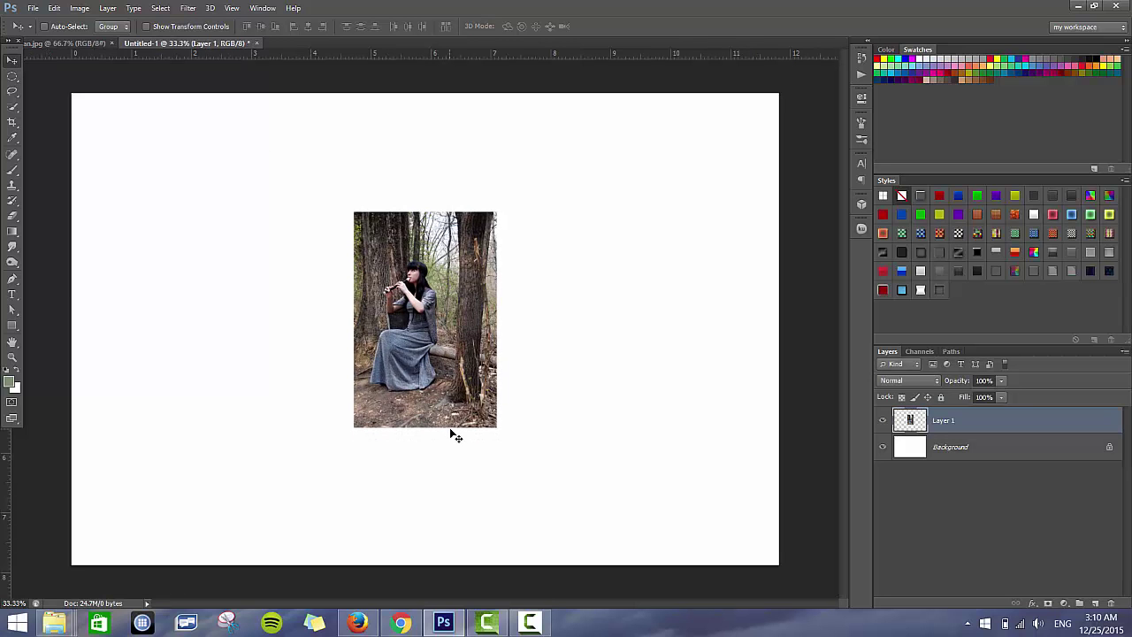
{"action": "key", "text": "ctrl+t"}
{"action": "mouse_move", "coordinate": [496, 213]}
{"action": "left_mouse_down"}
{"action": "mouse_move", "coordinate": [580, 143]}
{"action": "mouse_move", "coordinate": [612, 148]}
{"action": "left_mouse_up"}
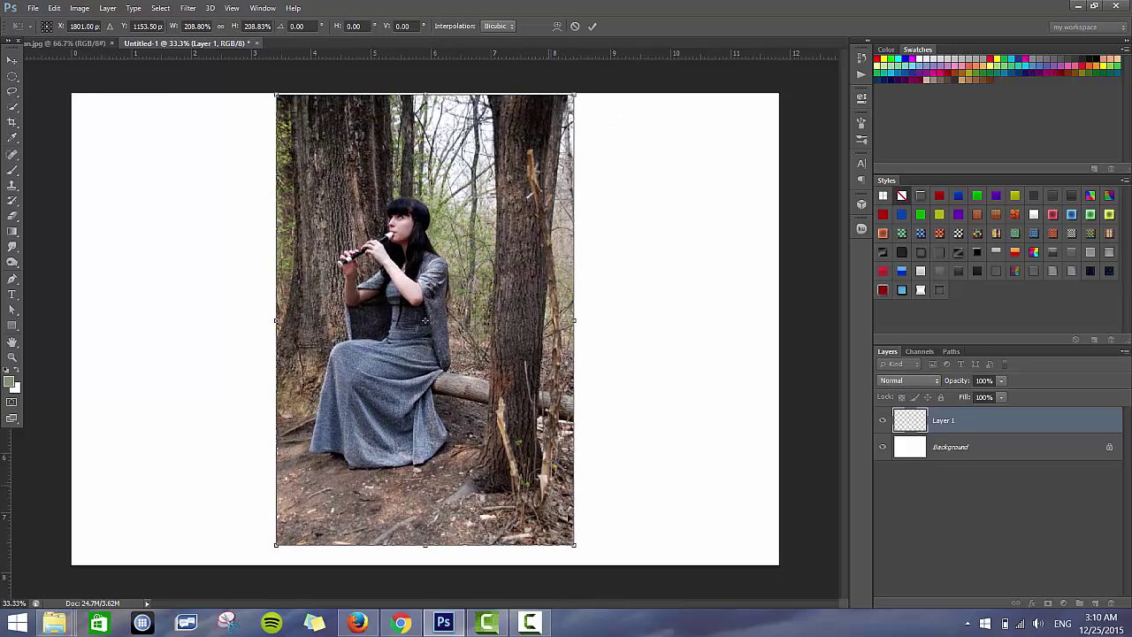
{"action": "left_click_drag", "start_coordinate": [575, 545], "coordinate": [591, 556]}
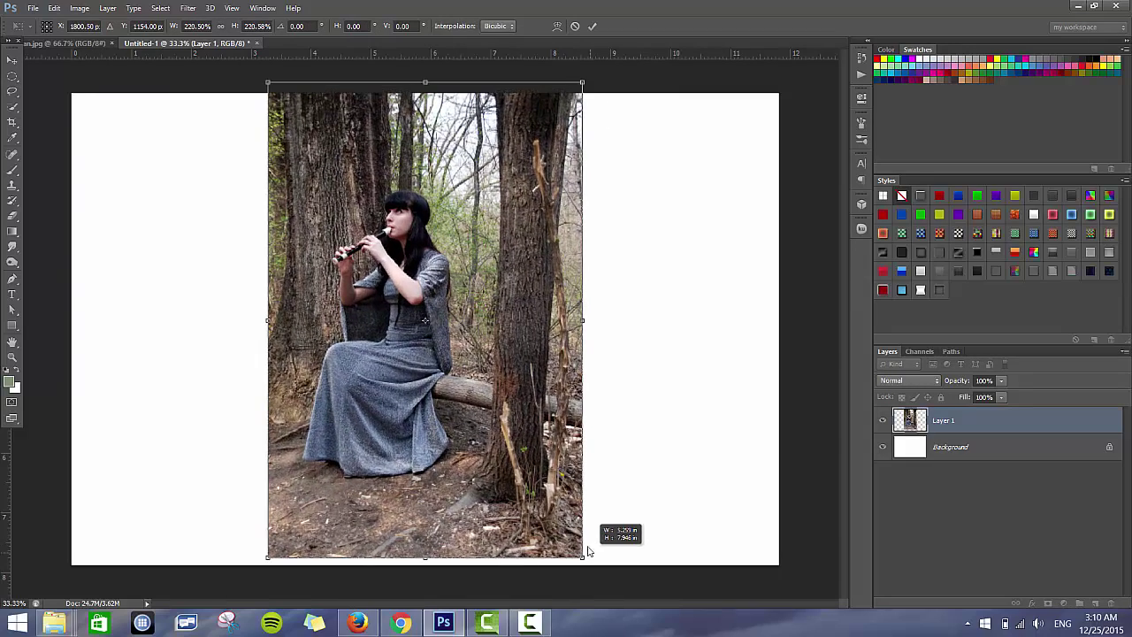
{"action": "left_click_drag", "start_coordinate": [534, 395], "coordinate": [533, 400]}
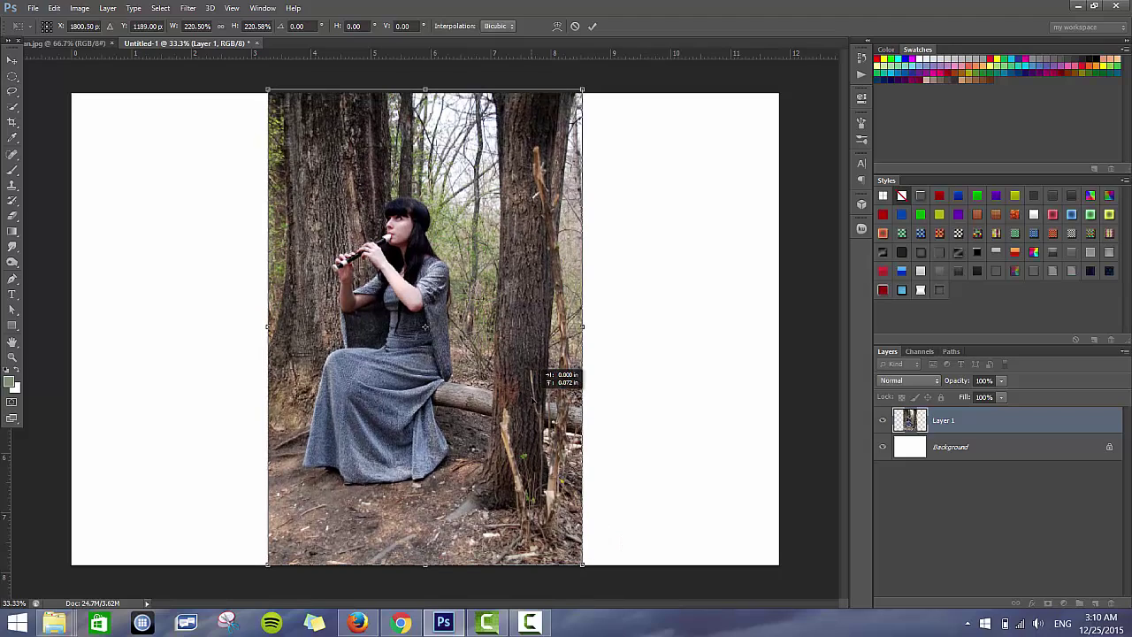
{"action": "key", "text": "Return"}
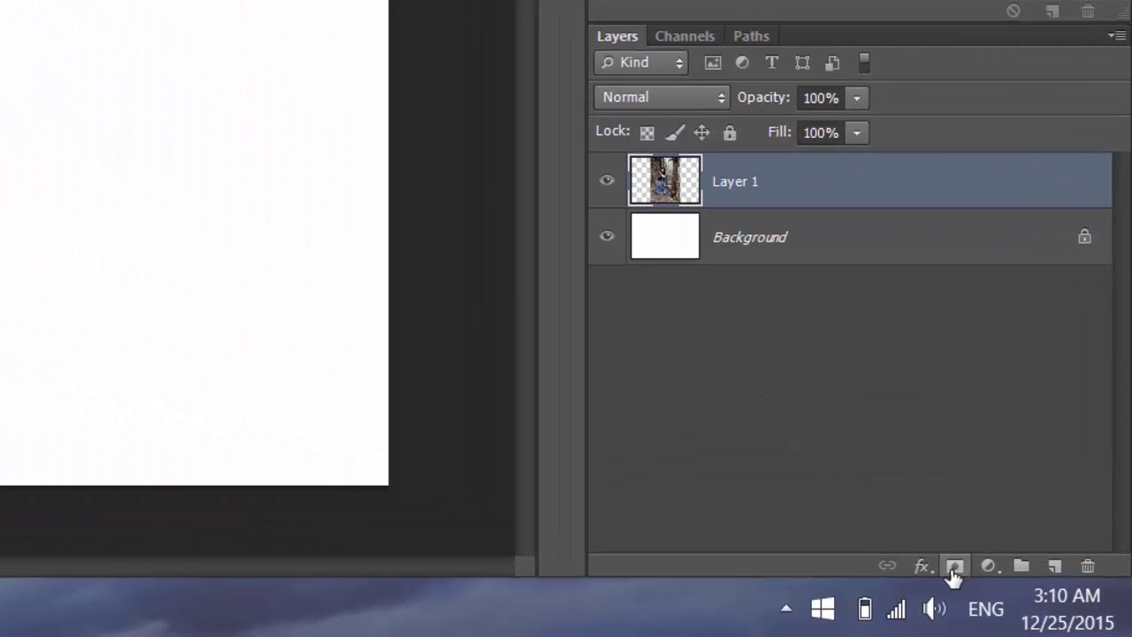
- Add a layer mask to Layer 1 and fill it with black, hiding the forest photo
{"action": "left_click", "coordinate": [953, 568]}
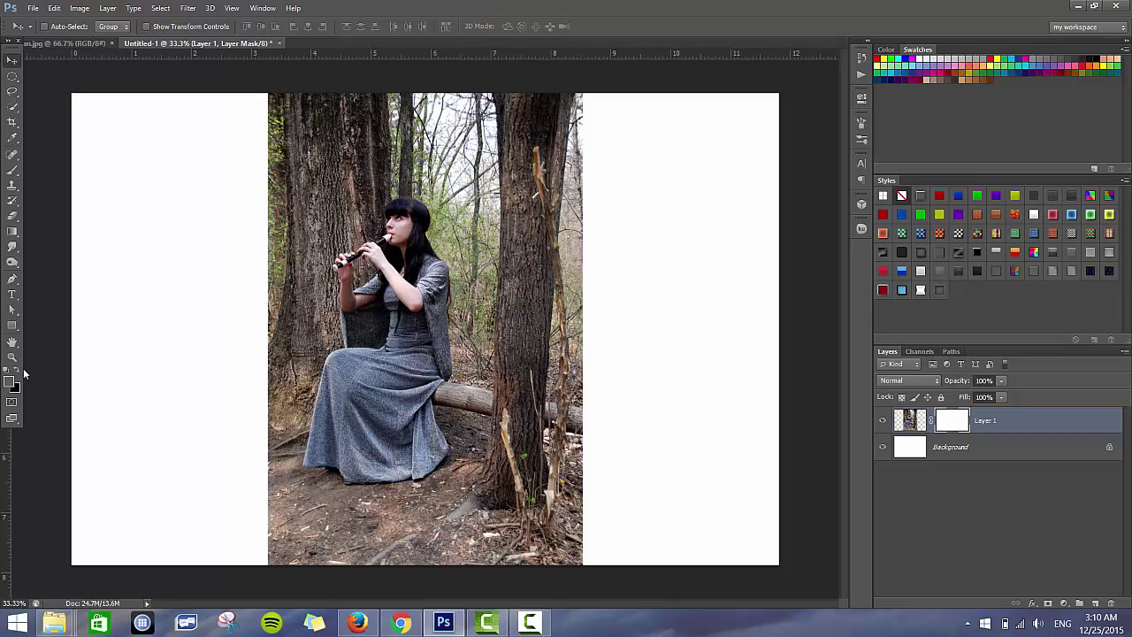
{"action": "key", "text": "x"}
{"action": "key", "text": "ctrl+i"}
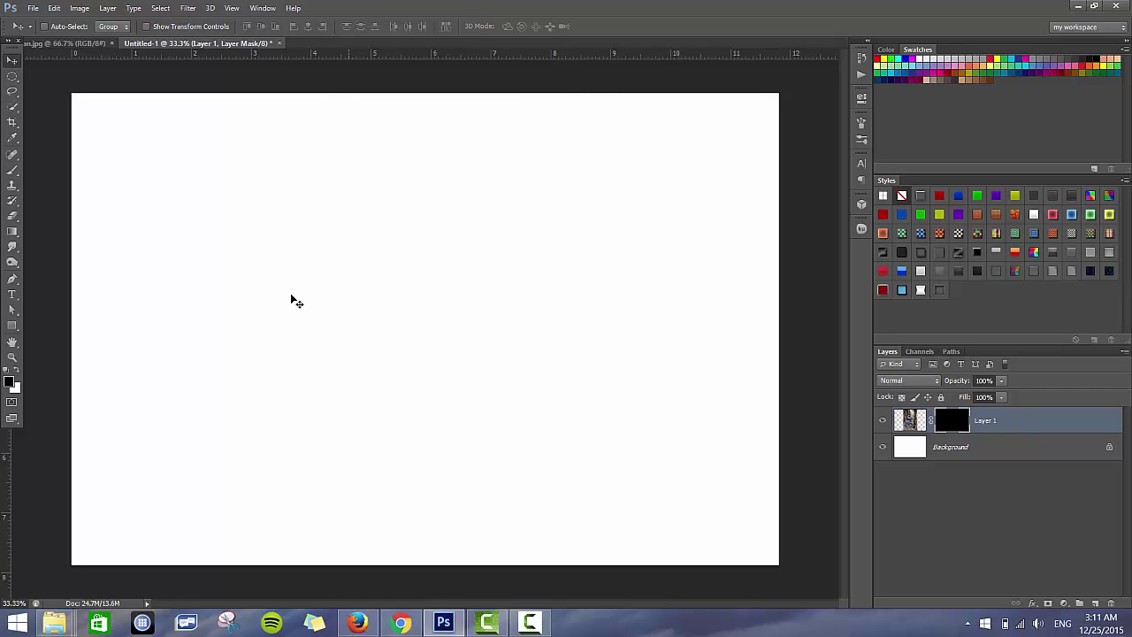
- Pick the splatter Brush tool and lower the Layer 1 mask density to 90%
{"action": "left_click", "coordinate": [13, 169]}
{"action": "mouse_move", "coordinate": [265, 195]}
{"action": "left_mouse_down"}
{"action": "mouse_move", "coordinate": [416, 266]}
{"action": "mouse_move", "coordinate": [549, 380]}
{"action": "left_mouse_up"}
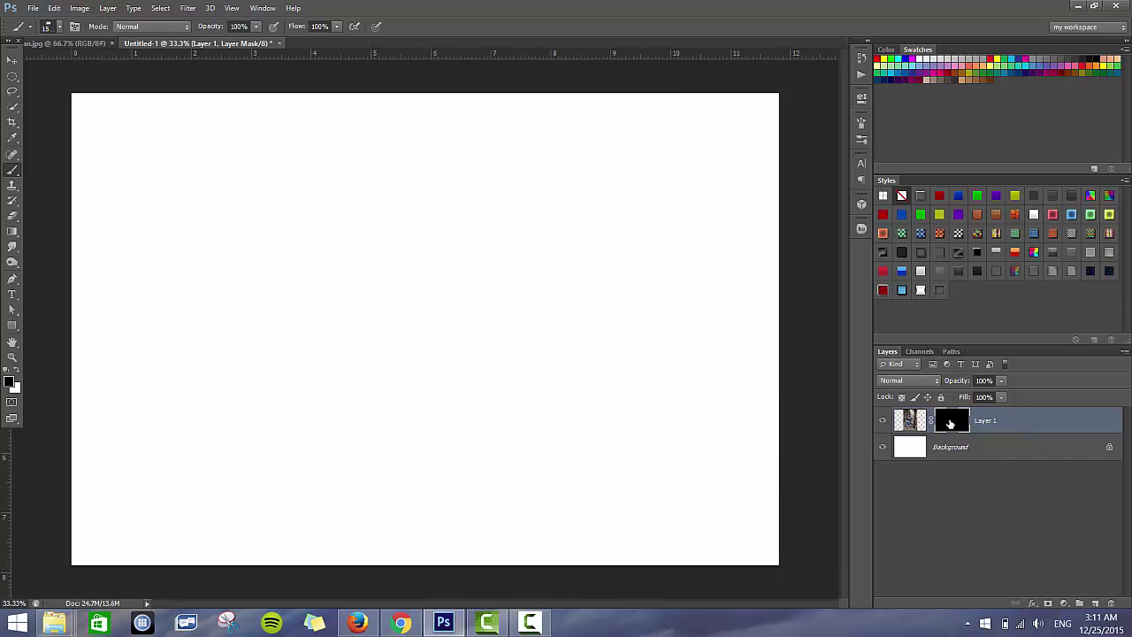
{"action": "double_click", "coordinate": [951, 423]}
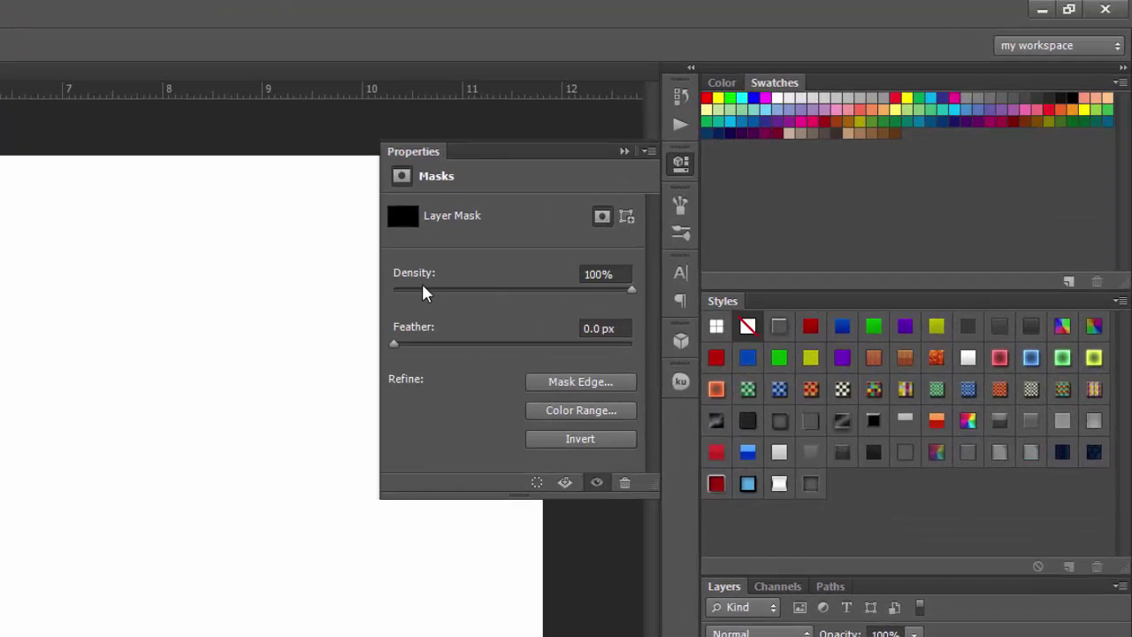
{"action": "left_click_drag", "start_coordinate": [614, 291], "coordinate": [606, 291]}
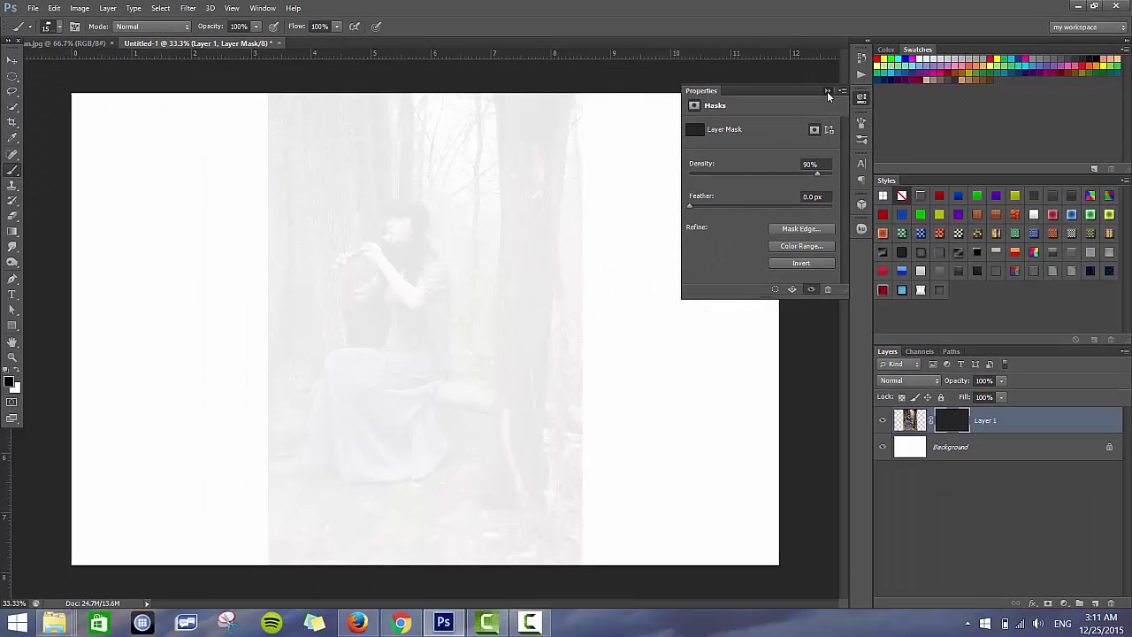
{"action": "left_click", "coordinate": [827, 90]}
- Set white as the painting colour, filling and clearing selections on the canvas
{"action": "left_click_drag", "start_coordinate": [398, 319], "coordinate": [401, 194]}
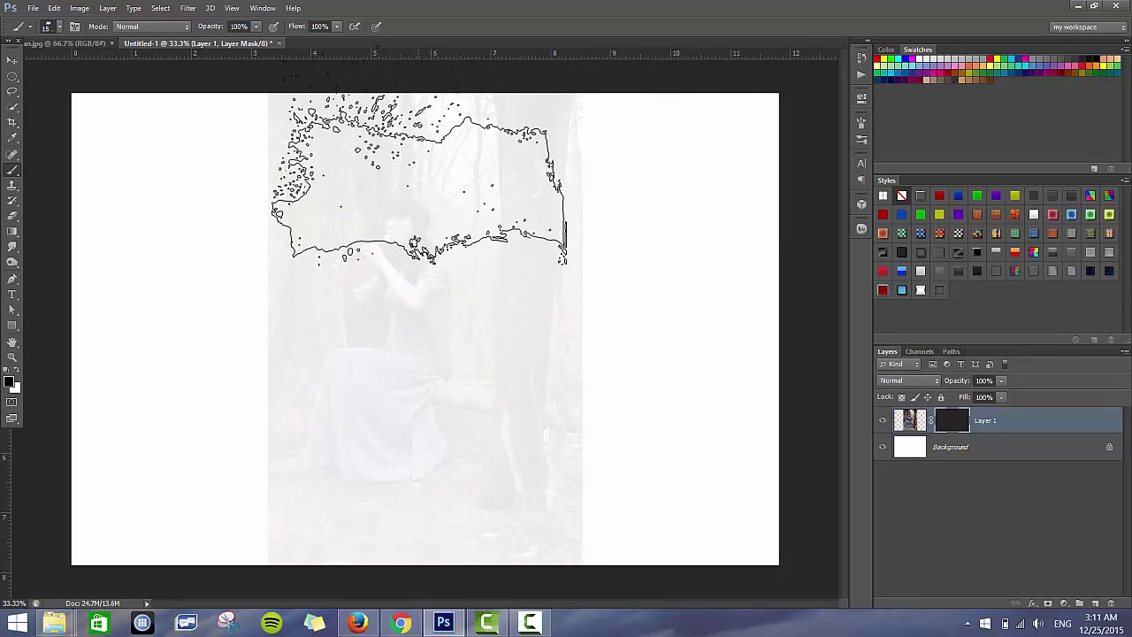
{"action": "mouse_move", "coordinate": [401, 195]}
{"action": "left_mouse_down"}
{"action": "mouse_move", "coordinate": [483, 191]}
{"action": "mouse_move", "coordinate": [39, 460]}
{"action": "left_mouse_up"}
{"action": "key", "text": "ctrl+d"}
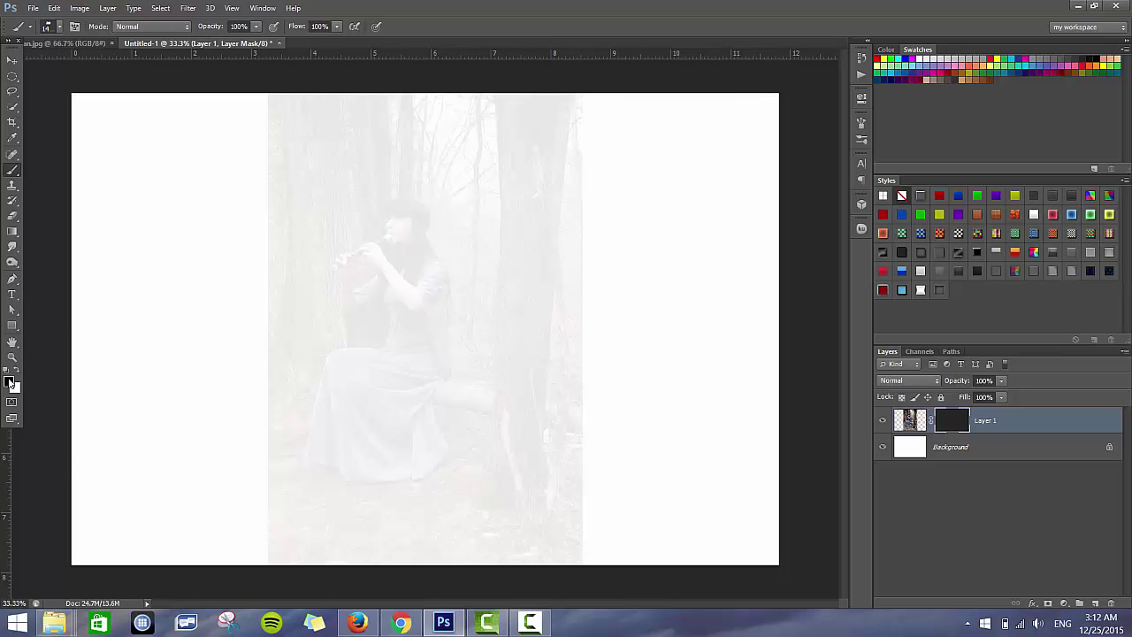
{"action": "left_click", "coordinate": [15, 372]}
{"action": "key", "text": "ctrl+shift+d"}
{"action": "left_click_drag", "start_coordinate": [44, 442], "coordinate": [310, 336]}
{"action": "key", "text": "alt+BackSpace"}
{"action": "key", "text": "ctrl+d"}
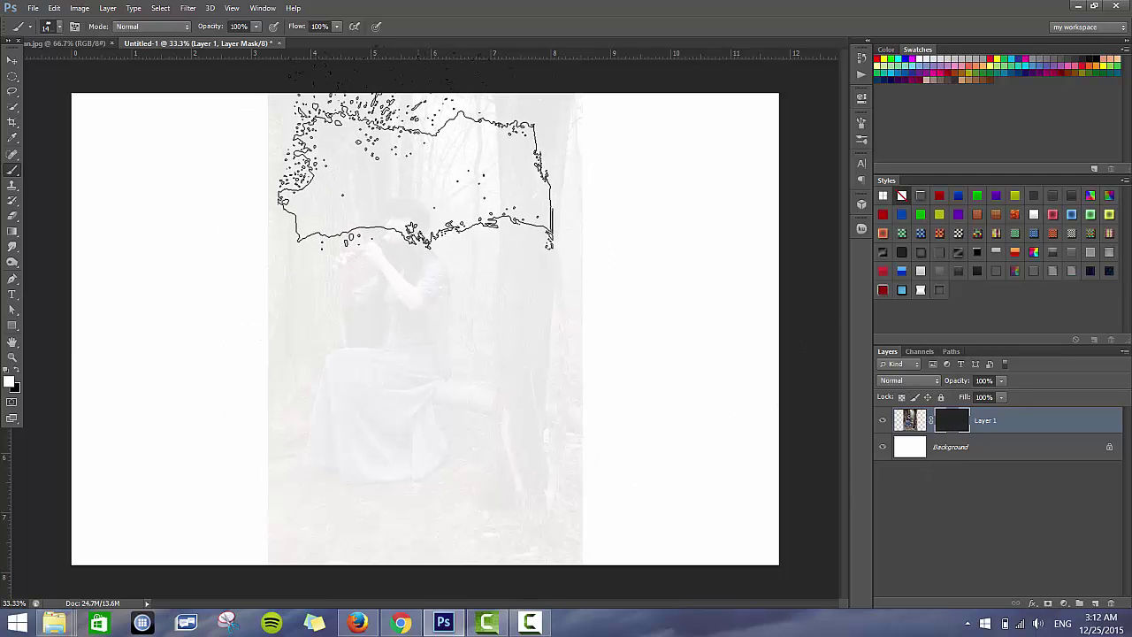
- Paint white splatter strokes on the mask revealing the treetops, flute player, log and ground
{"action": "left_click", "coordinate": [420, 195]}
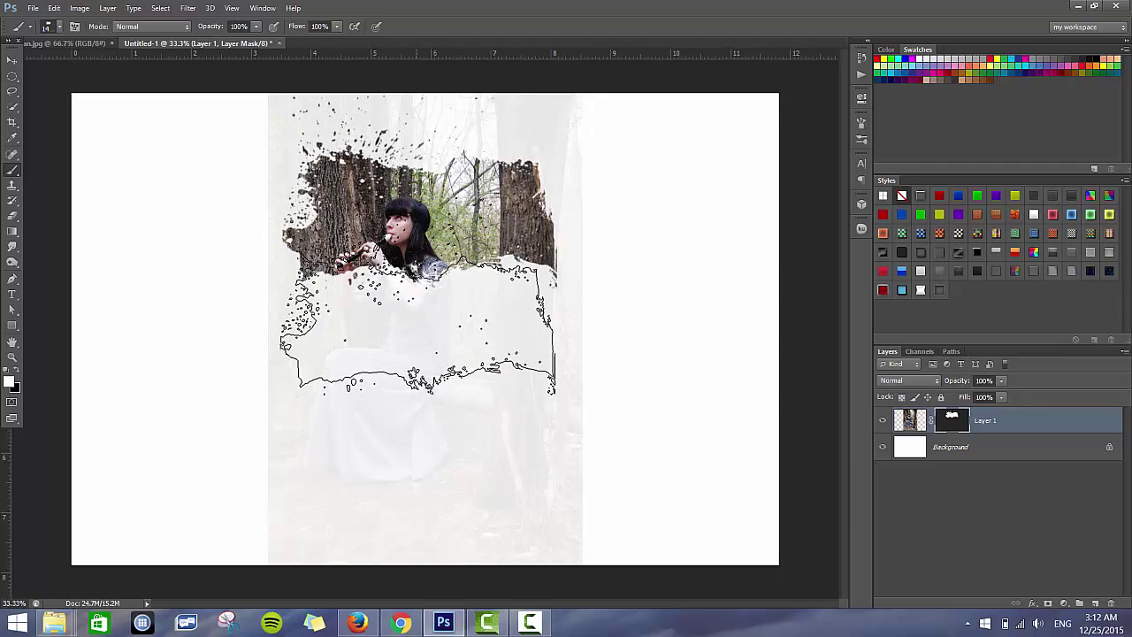
{"action": "left_click", "coordinate": [415, 332]}
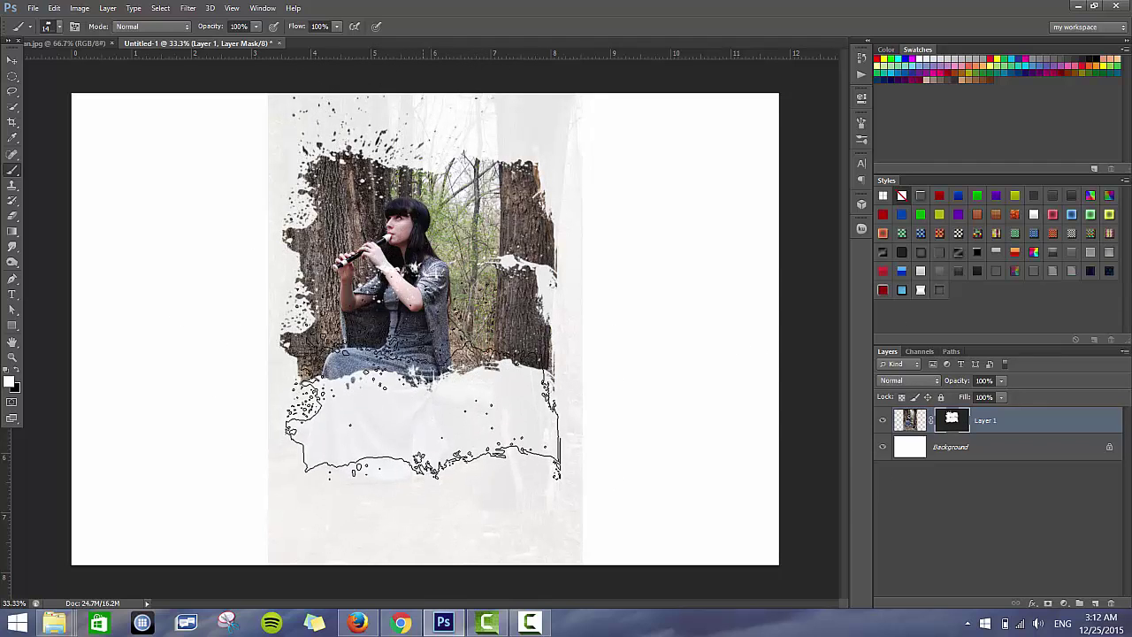
{"action": "left_click", "coordinate": [417, 416]}
{"action": "left_click", "coordinate": [420, 464]}
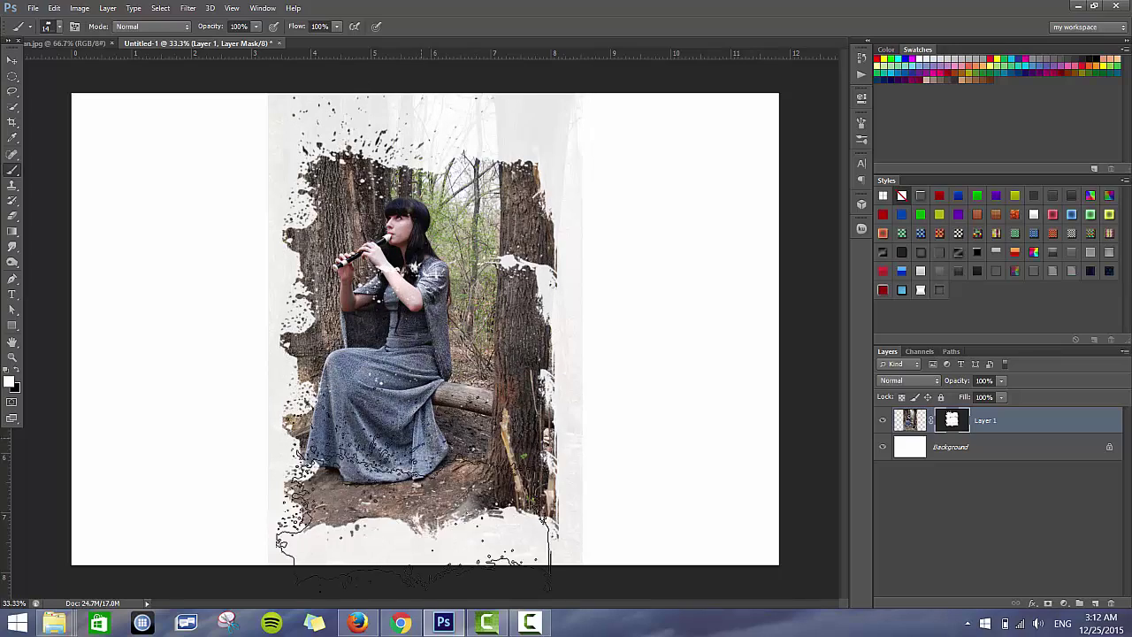
{"action": "left_click", "coordinate": [422, 493]}
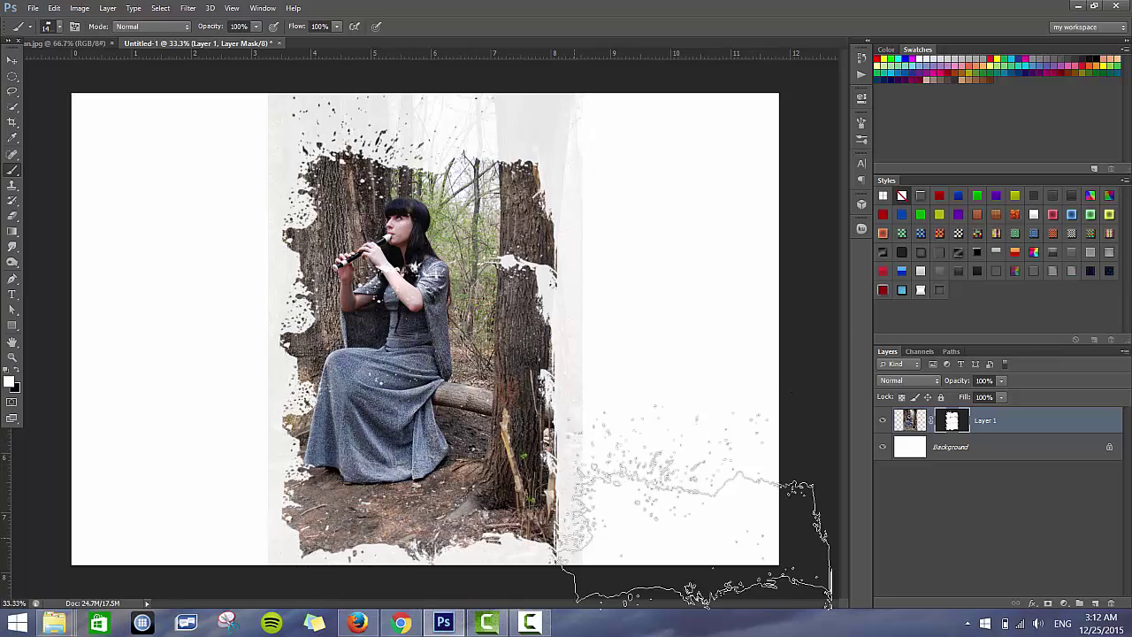
{"action": "left_click", "coordinate": [420, 184]}
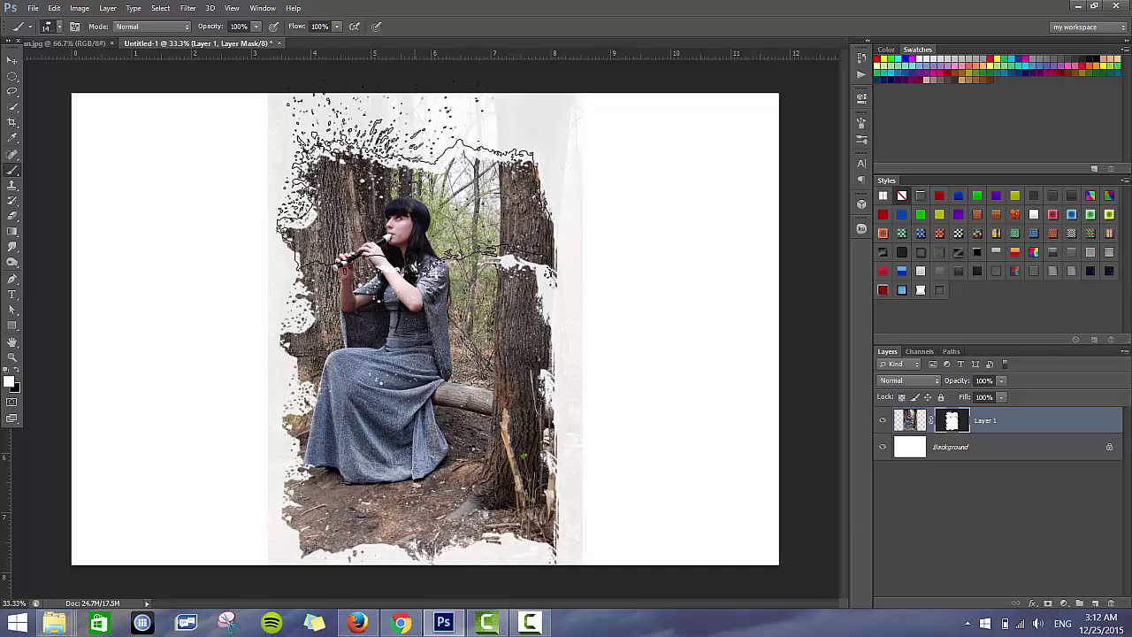
- Reopen and close the mask settings, then load, clear and reload the masked-area selection
{"action": "double_click", "coordinate": [955, 422]}
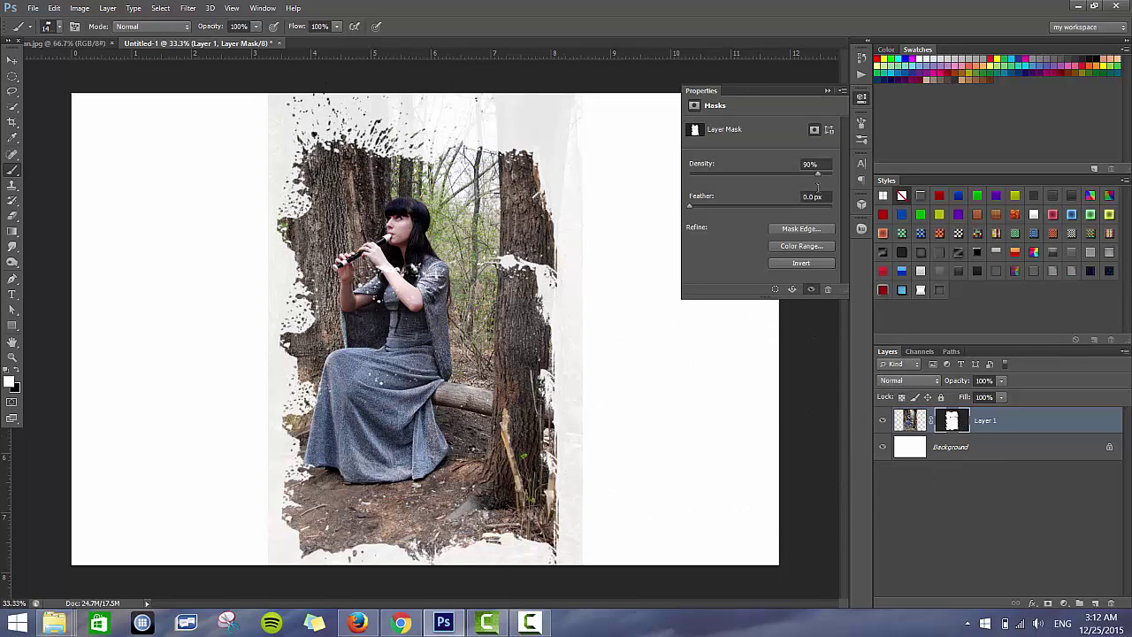
{"action": "left_click", "coordinate": [828, 90]}
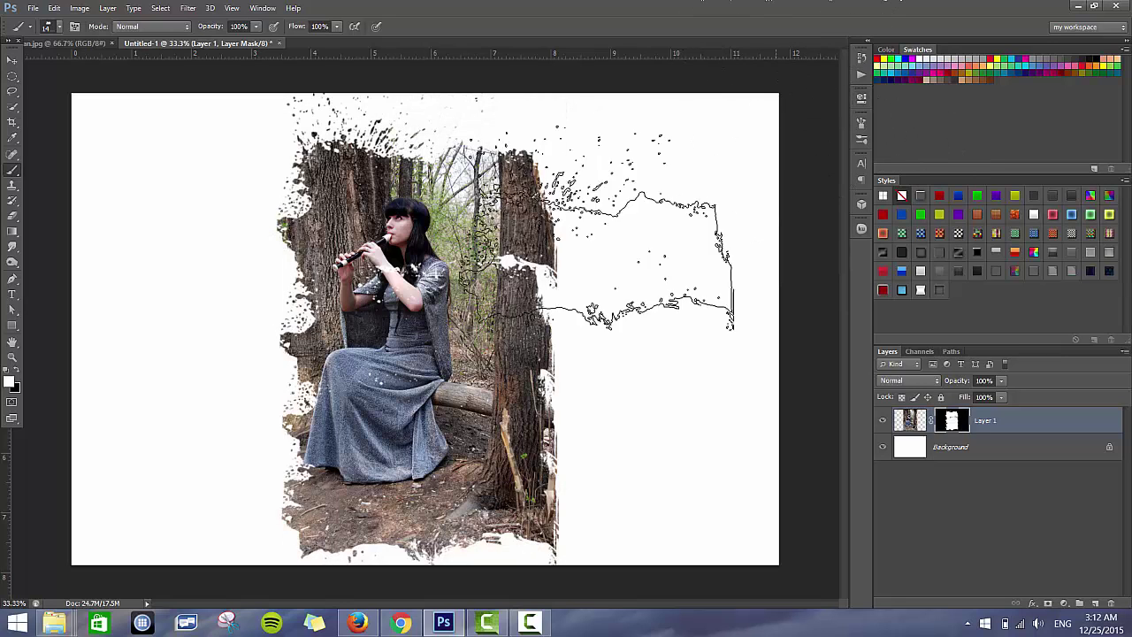
{"action": "key", "text": "ctrl+alt+2"}
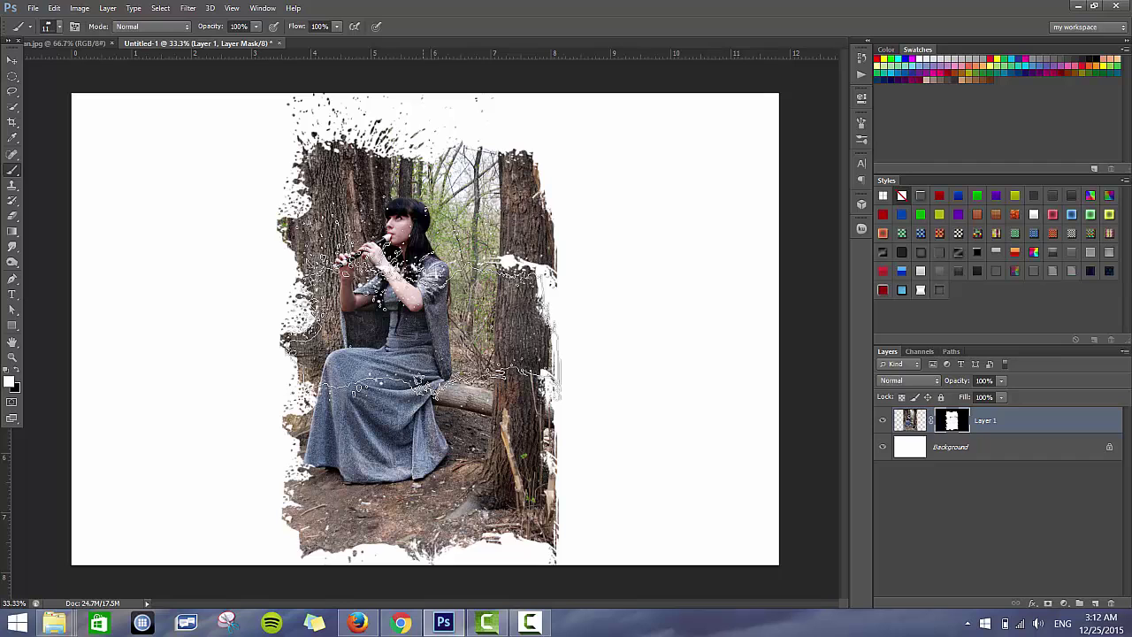
{"action": "key", "text": "ctrl+d"}
{"action": "key", "text": "ctrl+alt+2"}
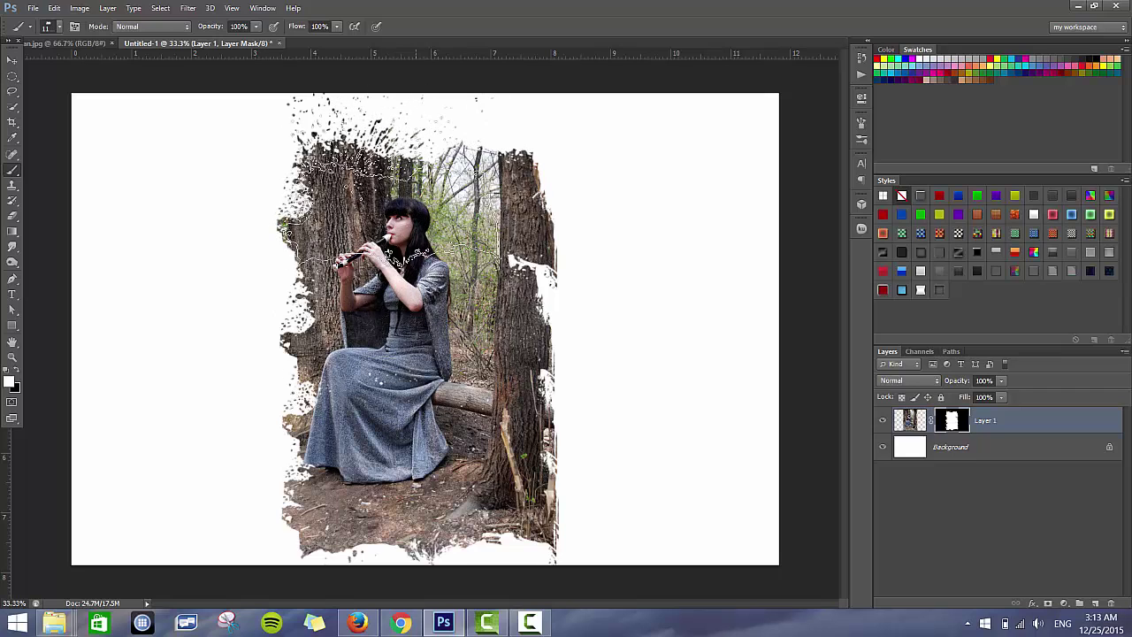
- Fill a new Layer 2 with teal, set it to Hard Light, and settle opacity at 40%
{"action": "left_click", "coordinate": [1095, 604]}
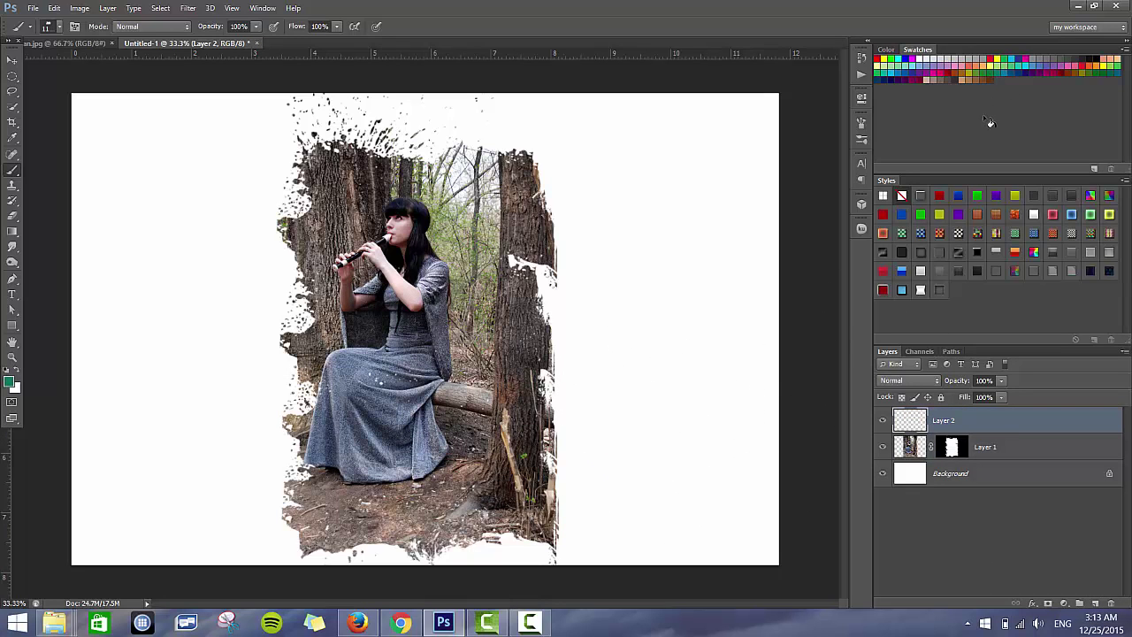
{"action": "key", "text": "alt+BackSpace"}
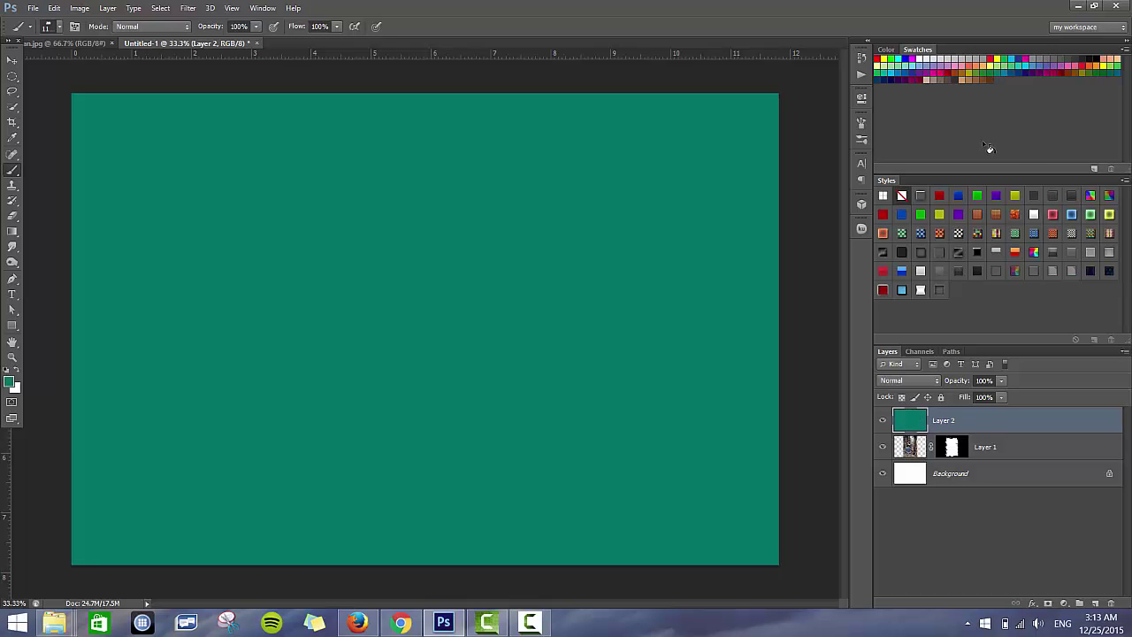
{"action": "left_click", "coordinate": [916, 380]}
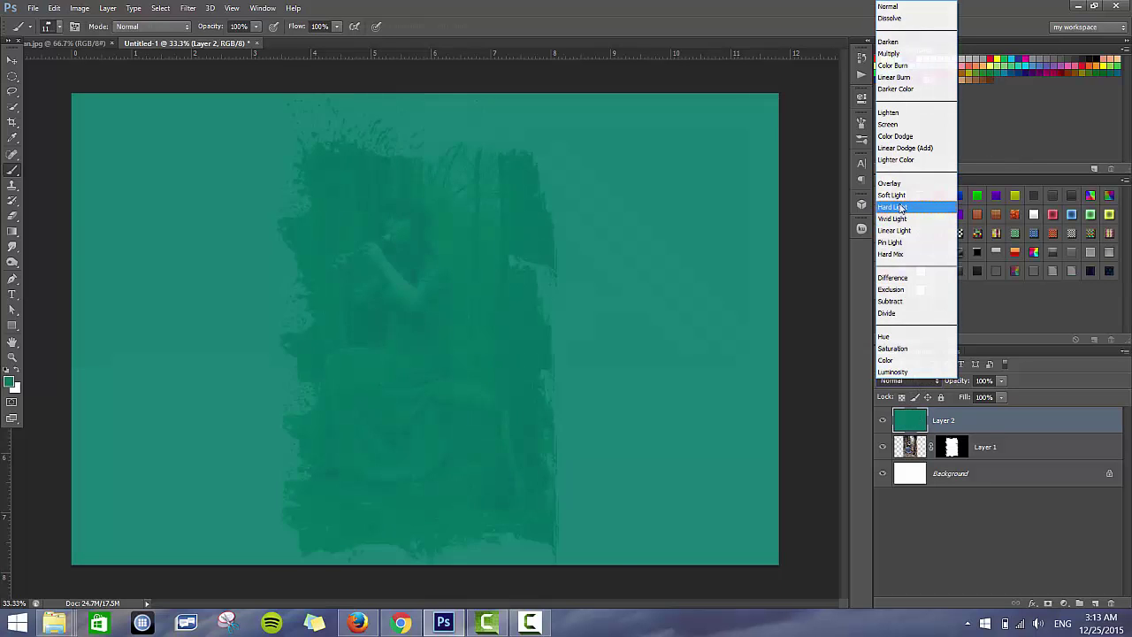
{"action": "left_click", "coordinate": [907, 207]}
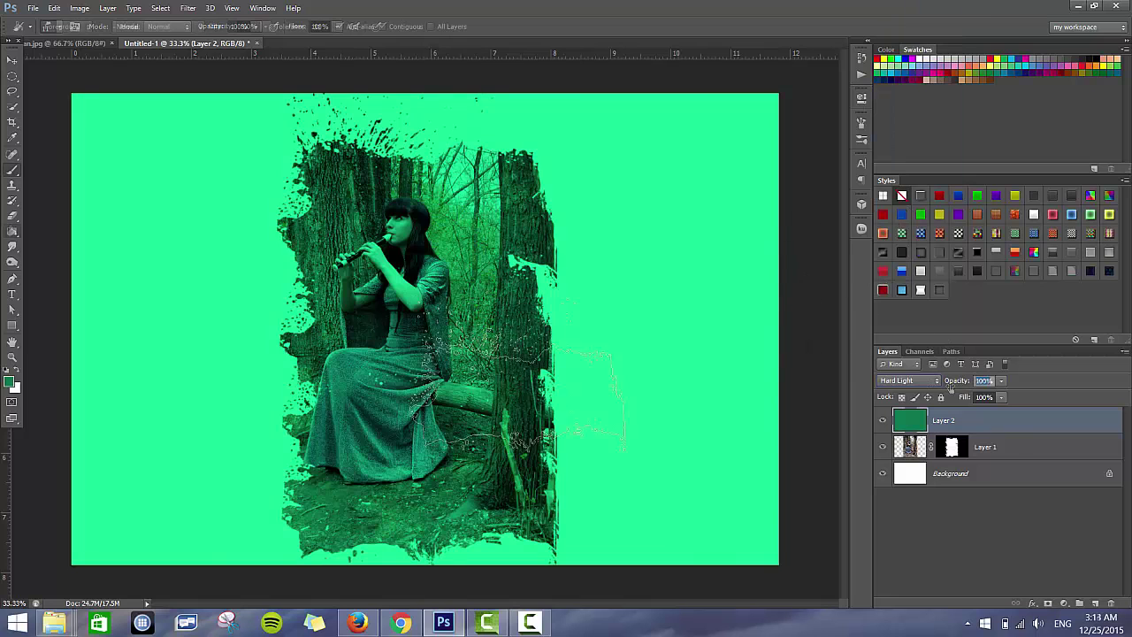
{"action": "type", "text": "53"}
{"action": "key", "text": "Return"}
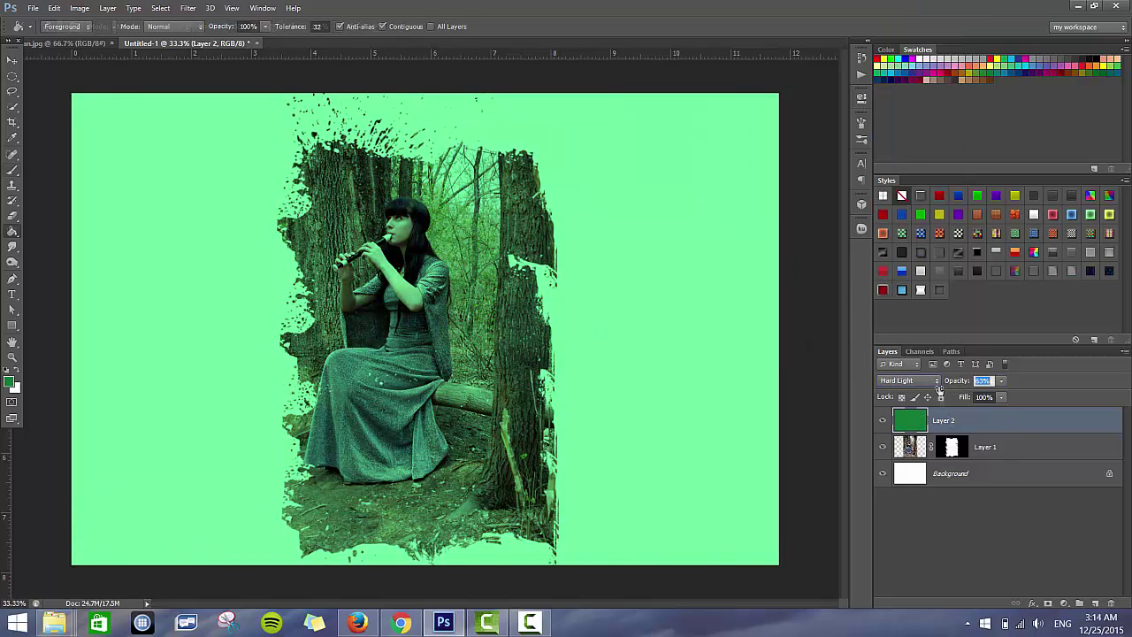
{"action": "type", "text": "45"}
{"action": "key", "text": "Return"}
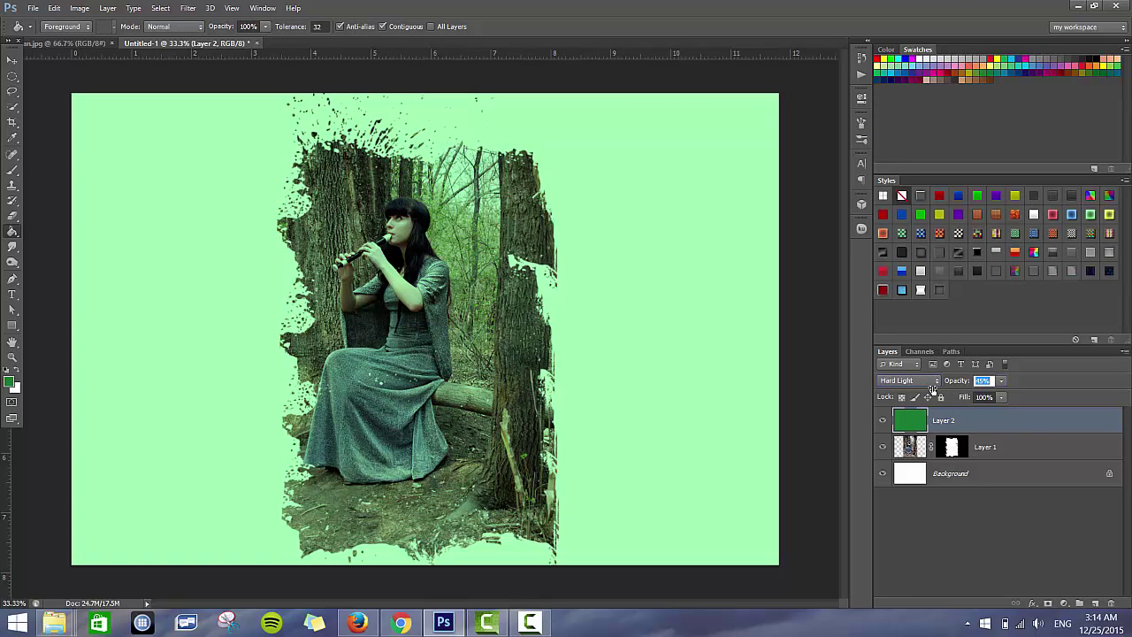
{"action": "type", "text": "40"}
{"action": "key", "text": "Return"}
- Type the title 'Peace with nature' at the upper left of the canvas
{"action": "left_click", "coordinate": [12, 293]}
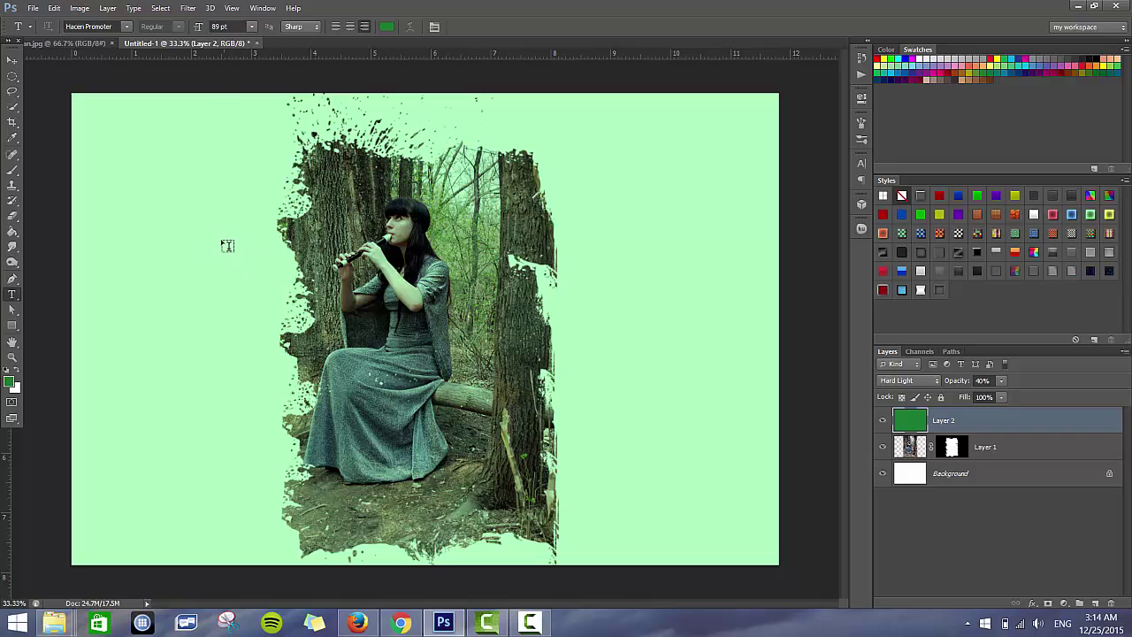
{"action": "left_click", "coordinate": [177, 228]}
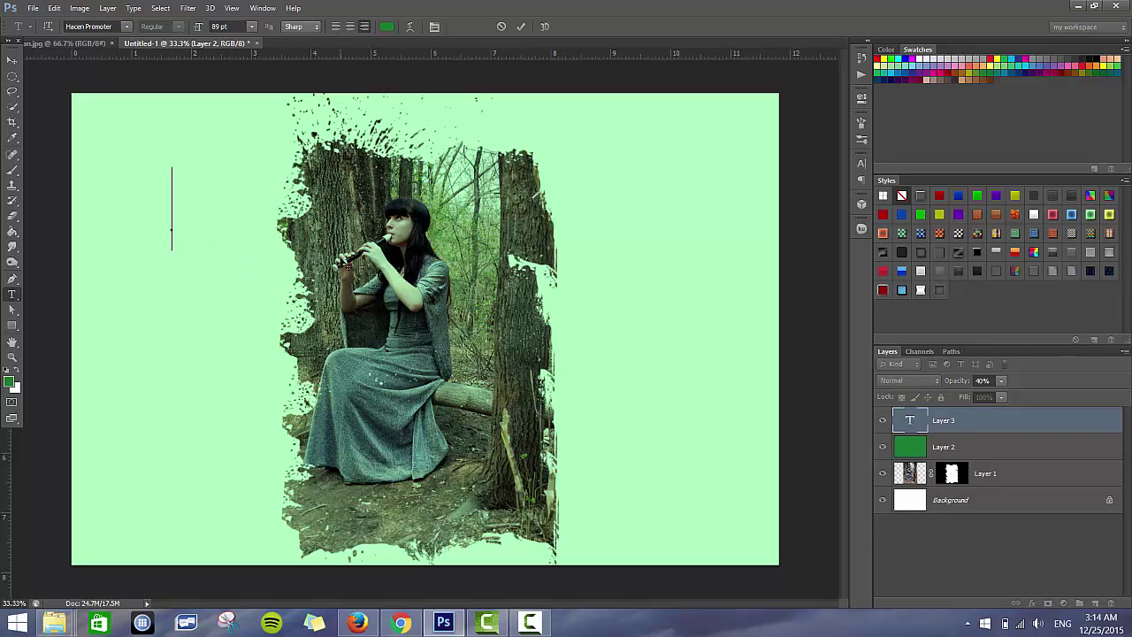
{"action": "type", "text": "na"}
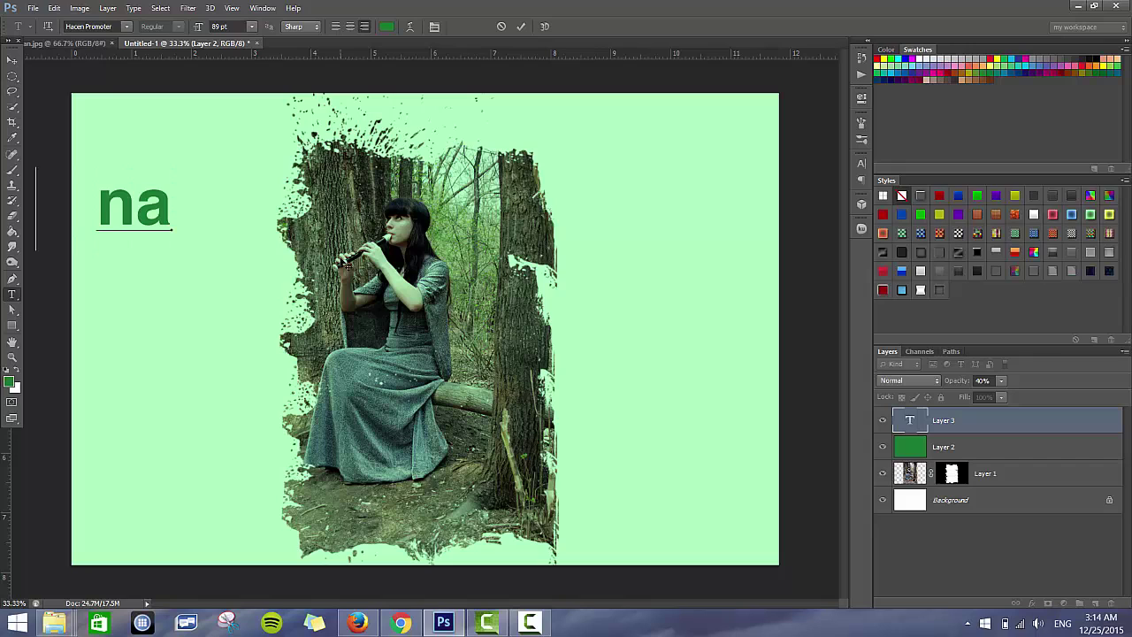
{"action": "type", "text": "ture"}
{"action": "key", "text": "BackSpace"}
{"action": "key", "text": "BackSpace"}
{"action": "key", "text": "BackSpace"}
{"action": "type", "text": "Peace with nature"}
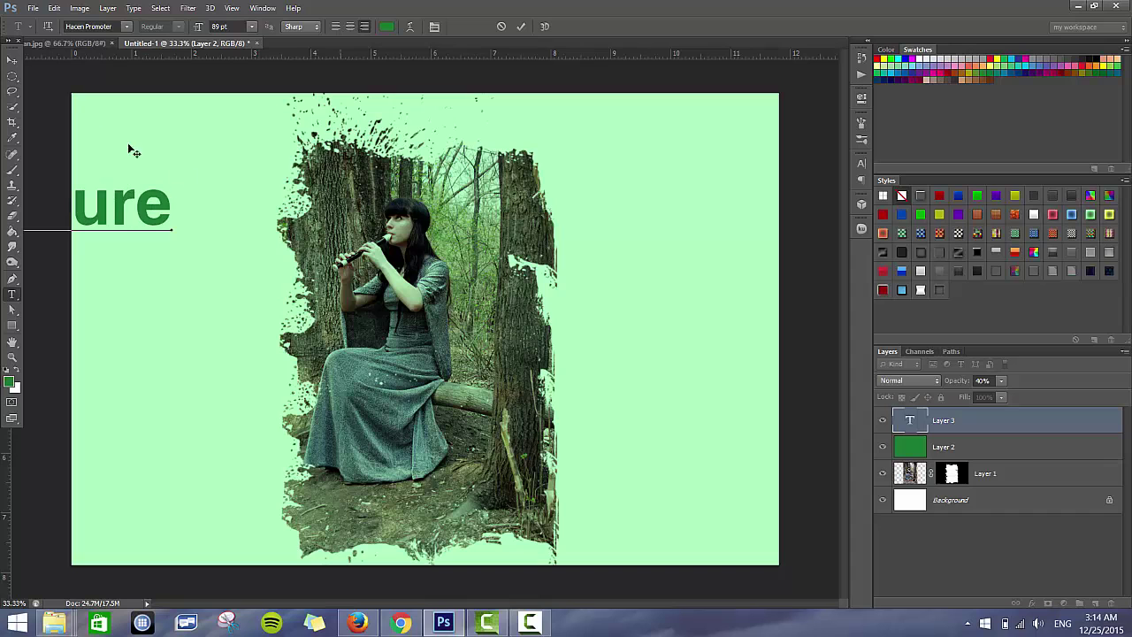
- Shrink the title to about half size and place it at the image's top-left
{"action": "left_click", "coordinate": [13, 60]}
{"action": "mouse_move", "coordinate": [162, 237]}
{"action": "left_mouse_down"}
{"action": "mouse_move", "coordinate": [581, 331]}
{"action": "mouse_move", "coordinate": [709, 151]}
{"action": "left_mouse_up"}
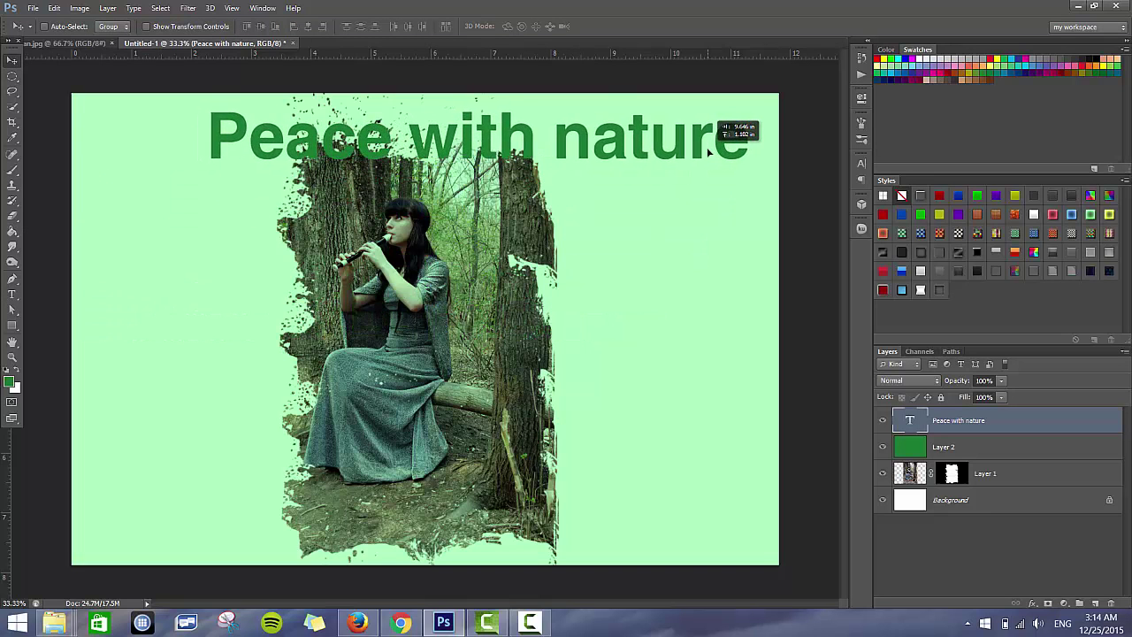
{"action": "left_click_drag", "start_coordinate": [709, 152], "coordinate": [708, 152]}
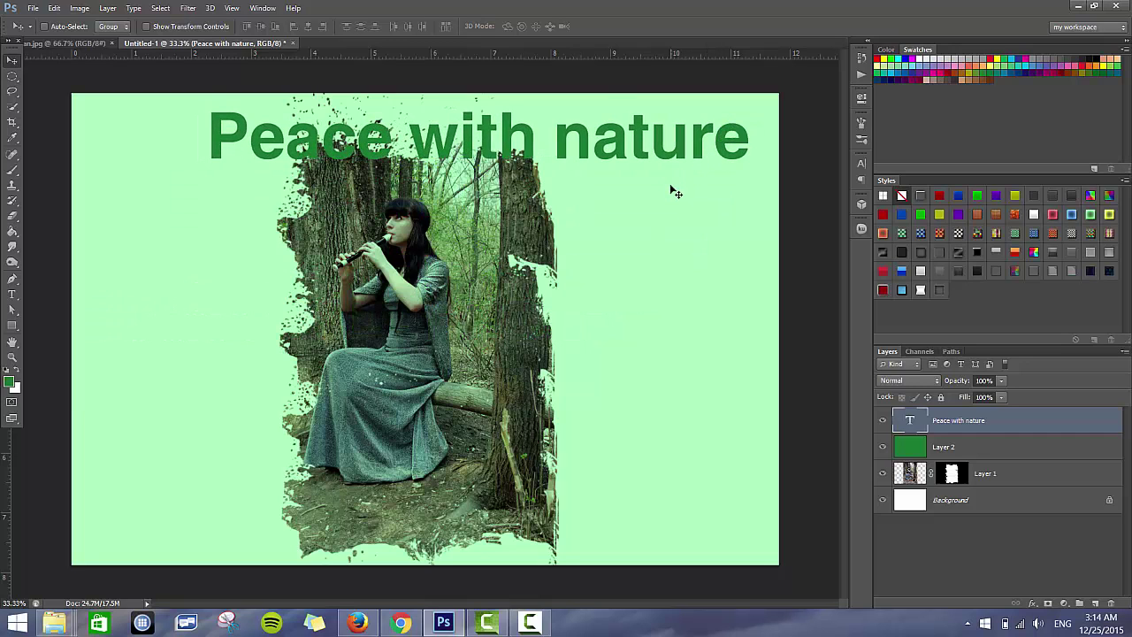
{"action": "key", "text": "ctrl+t"}
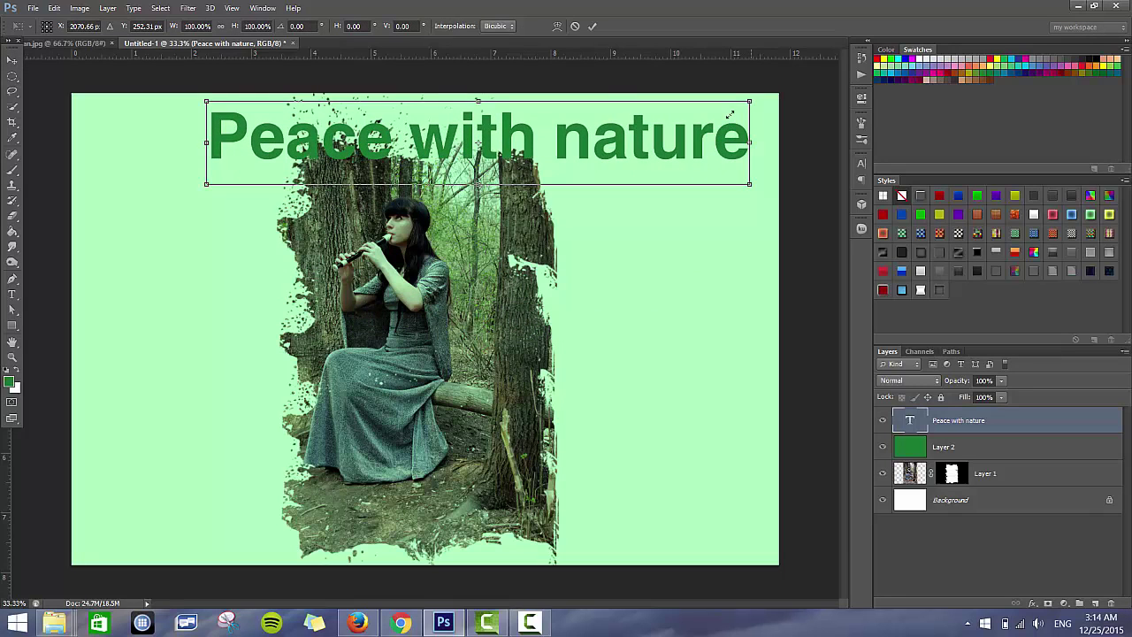
{"action": "mouse_move", "coordinate": [731, 114]}
{"action": "left_mouse_down"}
{"action": "mouse_move", "coordinate": [623, 121]}
{"action": "mouse_move", "coordinate": [615, 243]}
{"action": "left_mouse_up"}
{"action": "key", "text": "Return"}
{"action": "left_click_drag", "start_coordinate": [701, 302], "coordinate": [431, 223]}
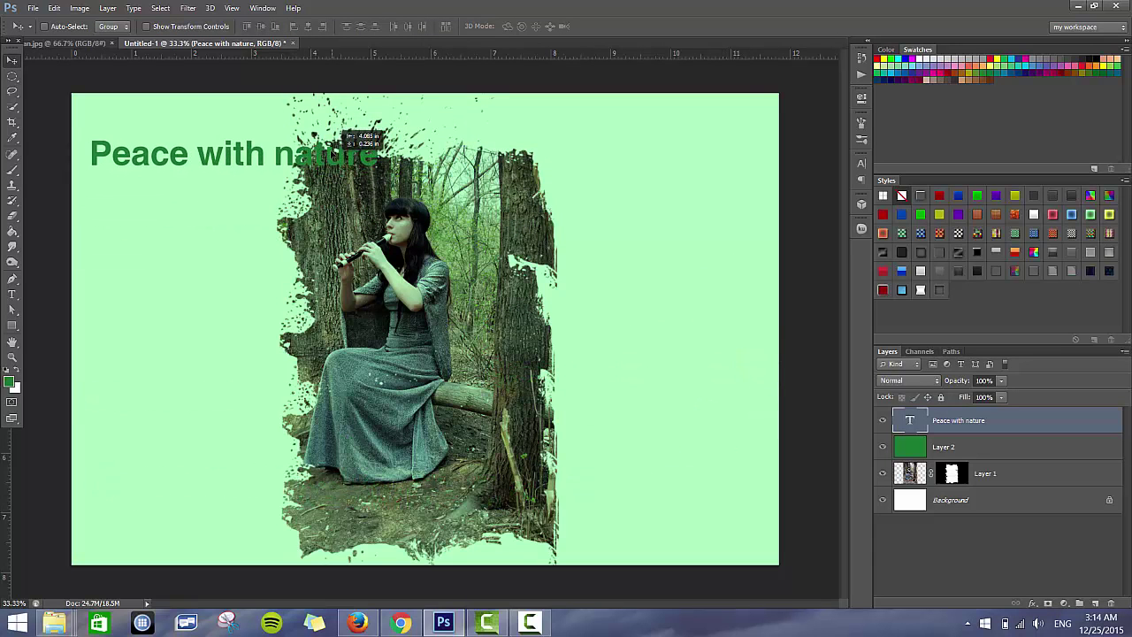
{"action": "left_click_drag", "start_coordinate": [349, 137], "coordinate": [350, 130]}
- Colour the title text white and nudge it slightly up and left
{"action": "key", "text": "t"}
{"action": "left_click", "coordinate": [354, 146]}
{"action": "key", "text": "ctrl+a"}
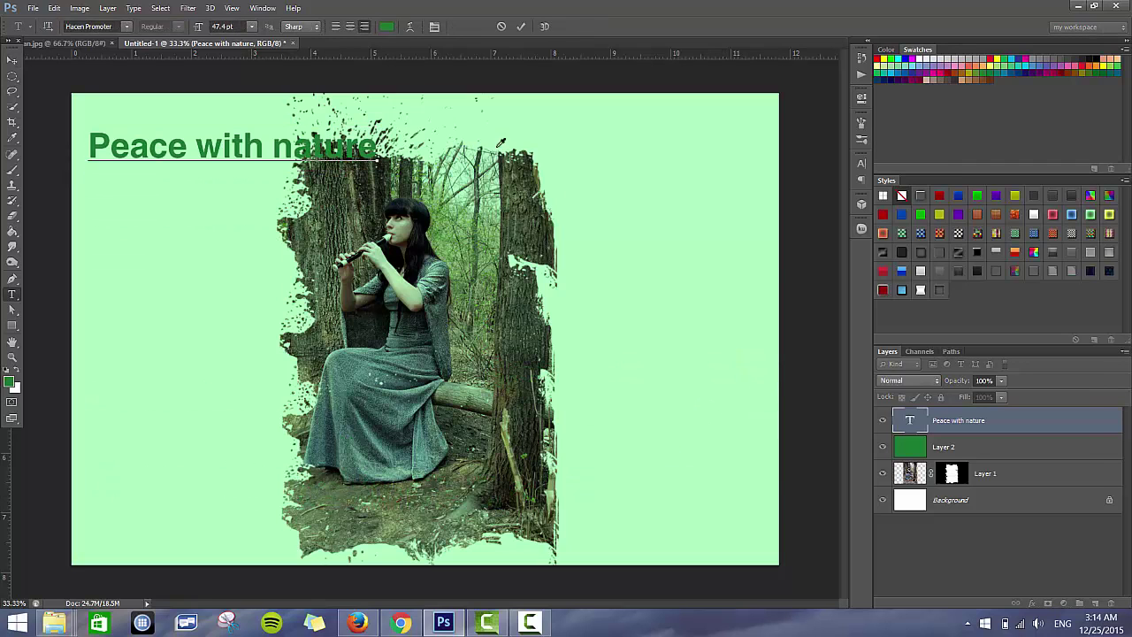
{"action": "left_click", "coordinate": [387, 26]}
{"action": "left_click", "coordinate": [771, 322]}
{"action": "left_click", "coordinate": [1049, 313]}
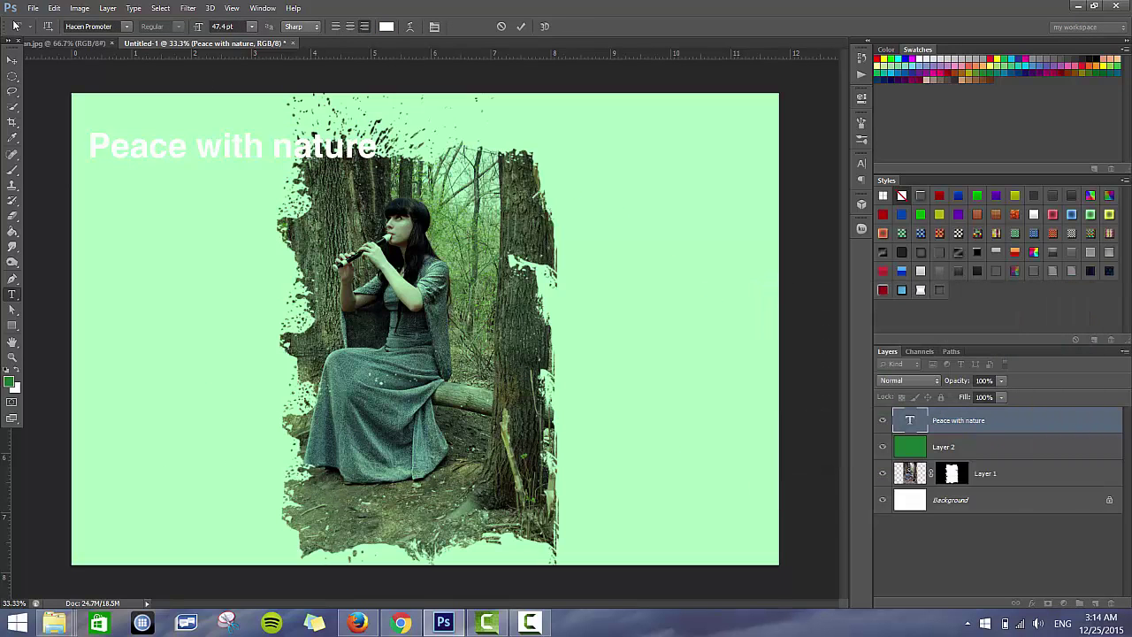
{"action": "left_click", "coordinate": [12, 59]}
{"action": "left_click_drag", "start_coordinate": [188, 146], "coordinate": [183, 137]}
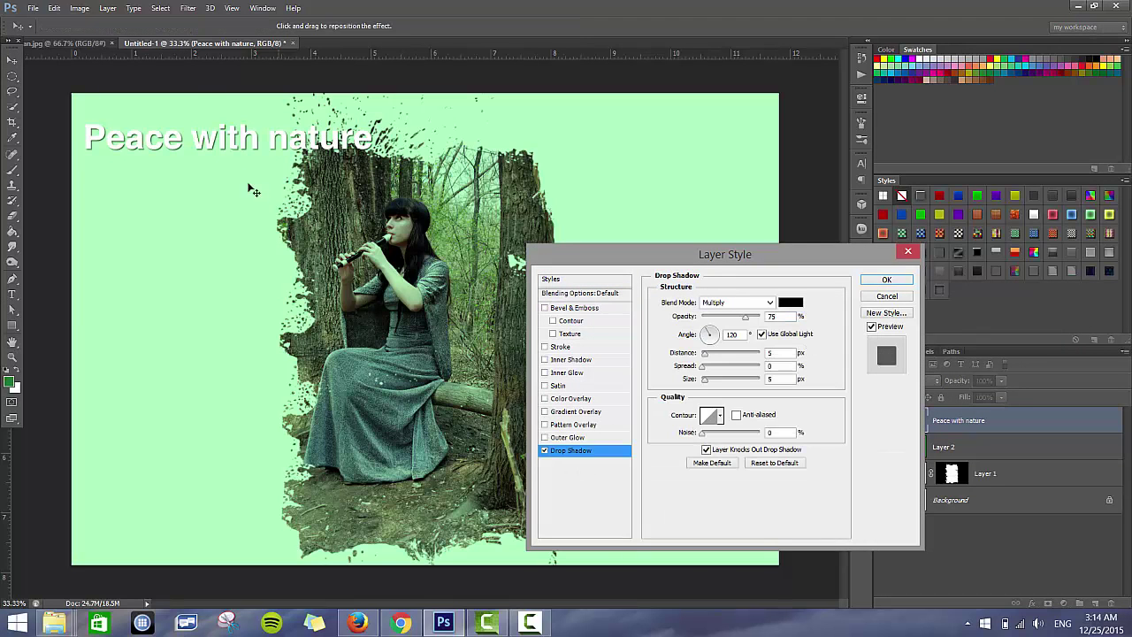
- Offset and apply the title's drop shadow, then move the title to the top-right
{"action": "left_click_drag", "start_coordinate": [222, 139], "coordinate": [228, 149]}
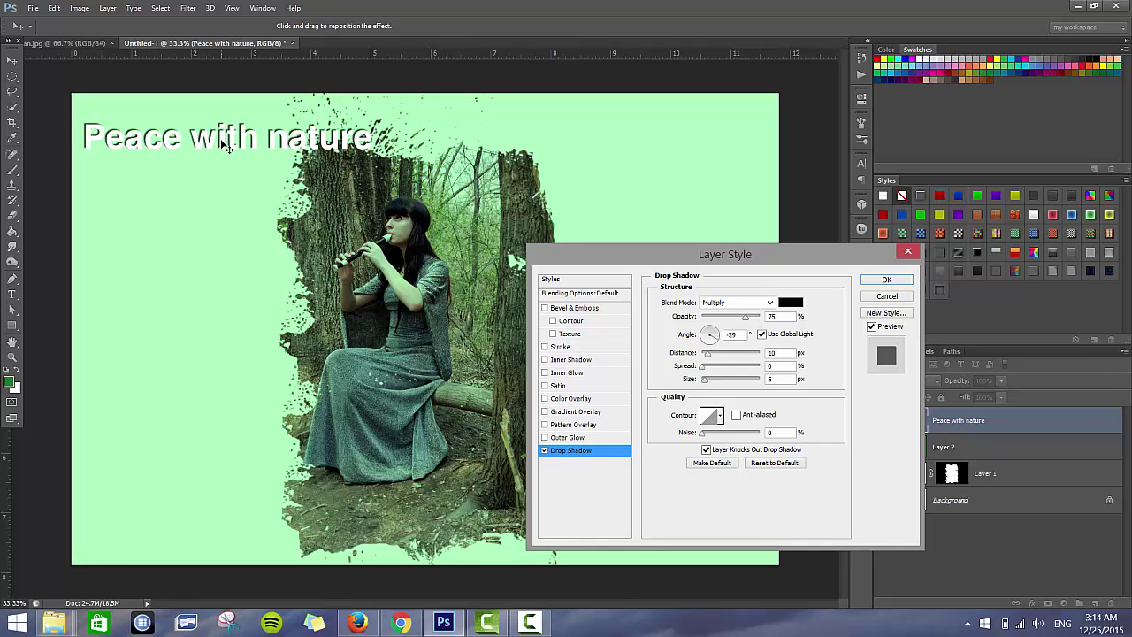
{"action": "left_click", "coordinate": [876, 280]}
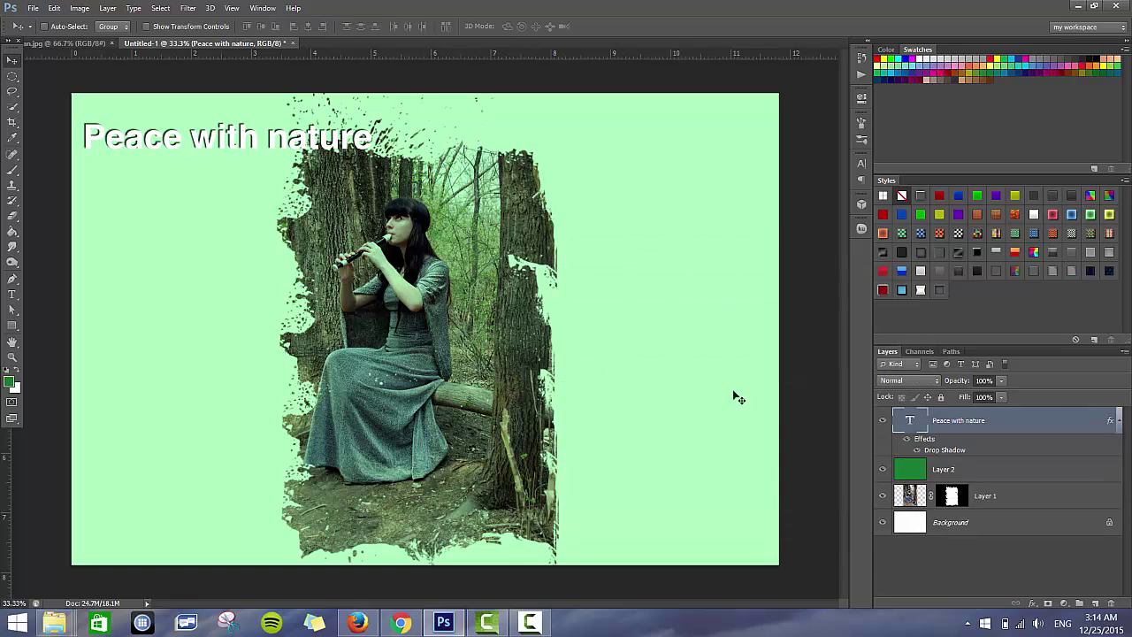
{"action": "mouse_move", "coordinate": [219, 169]}
{"action": "left_mouse_down"}
{"action": "mouse_move", "coordinate": [594, 172]}
{"action": "mouse_move", "coordinate": [590, 120]}
{"action": "left_mouse_up"}
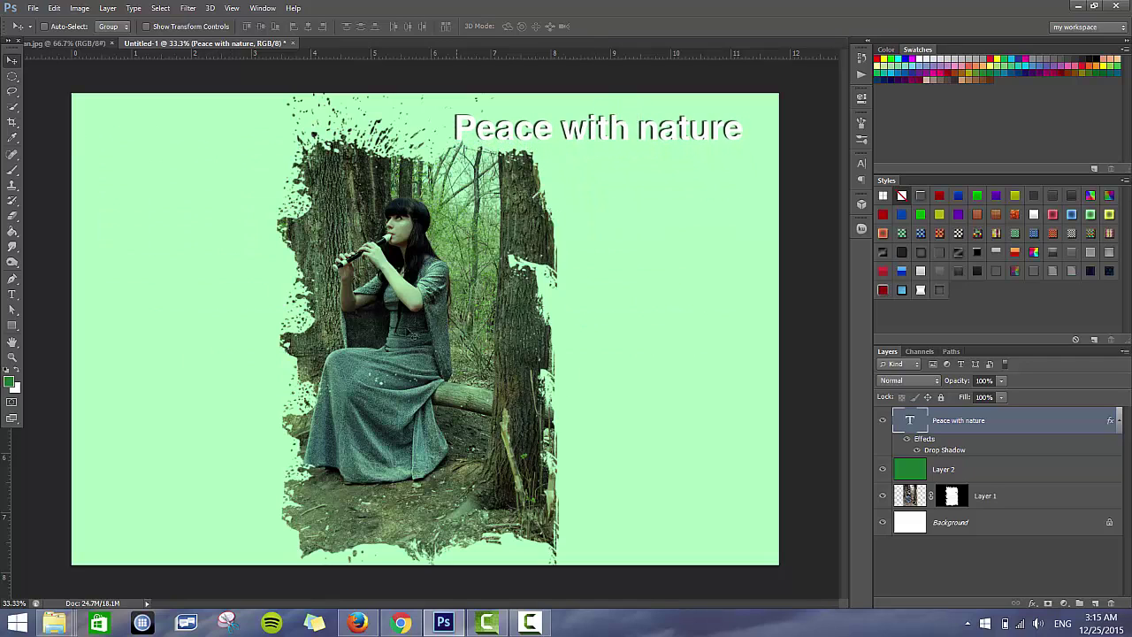